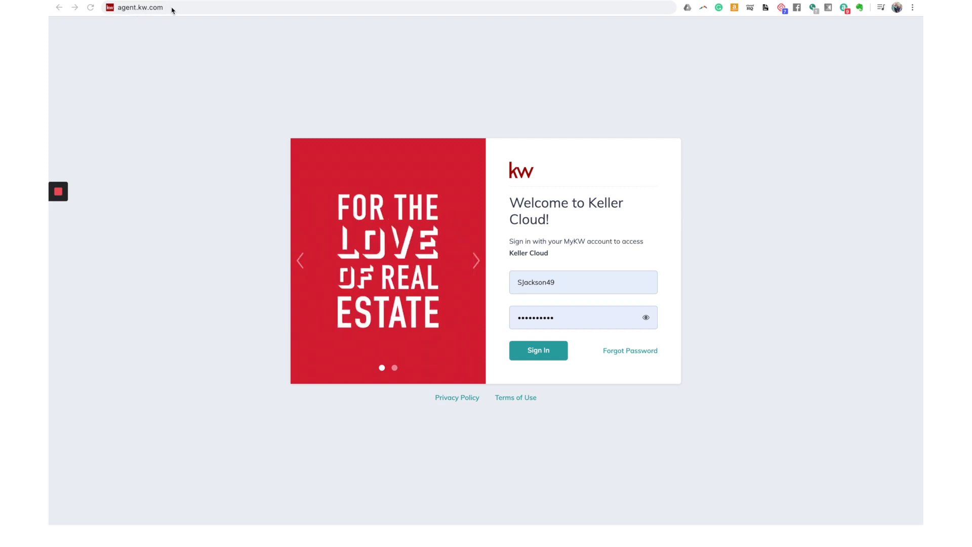
Step: Sign in to the Keller Cloud account and load the Command home dashboard
left_click_drag(185, 9, 110, 10)
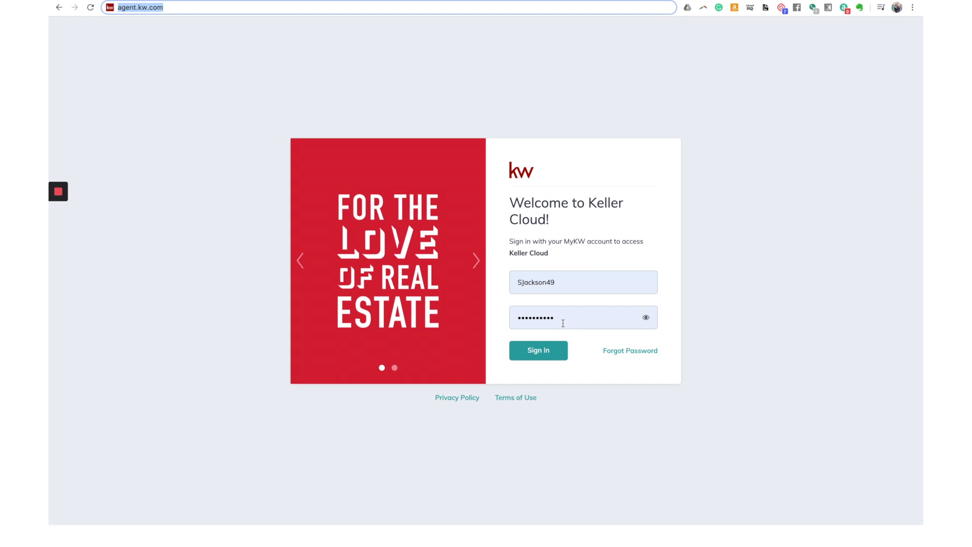
left_click(549, 353)
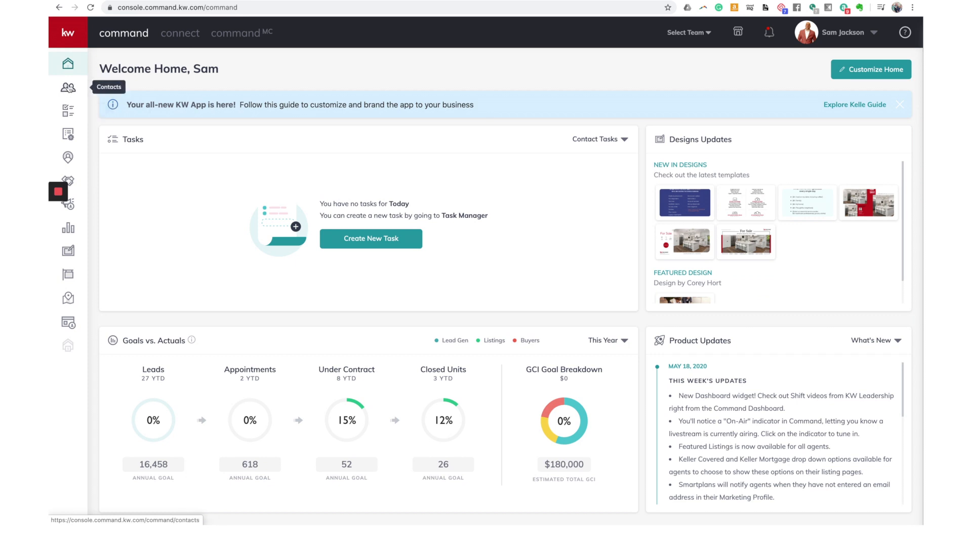
Step: Open the Contacts page listing all 987 existing contacts
left_click(66, 36)
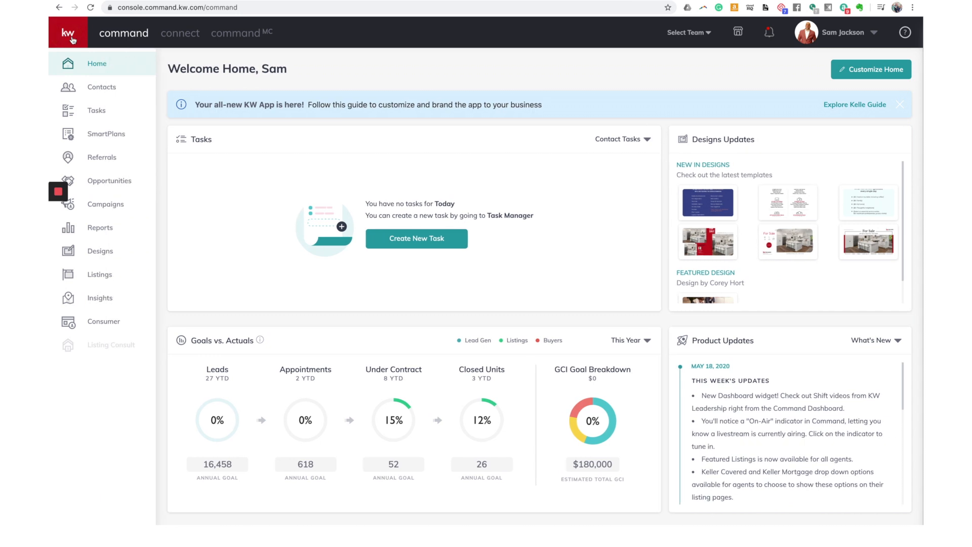
left_click(103, 91)
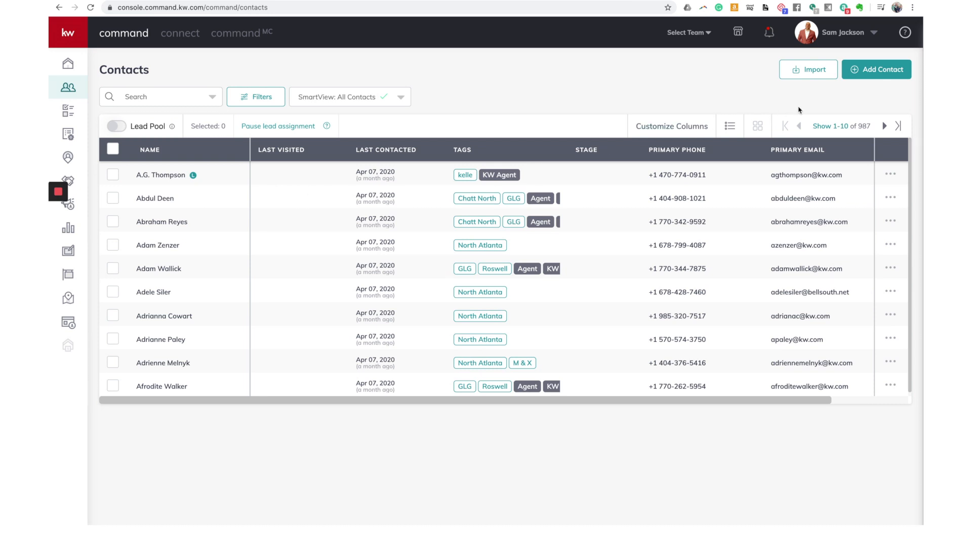
Step: Open the Add to Contacts form with the cursor in the Full Name field
left_click(874, 74)
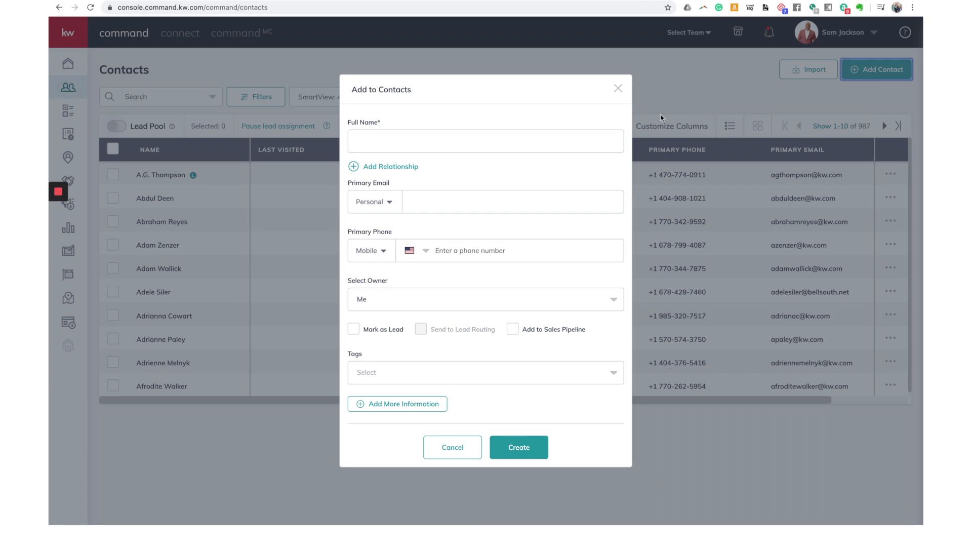
left_click(559, 138)
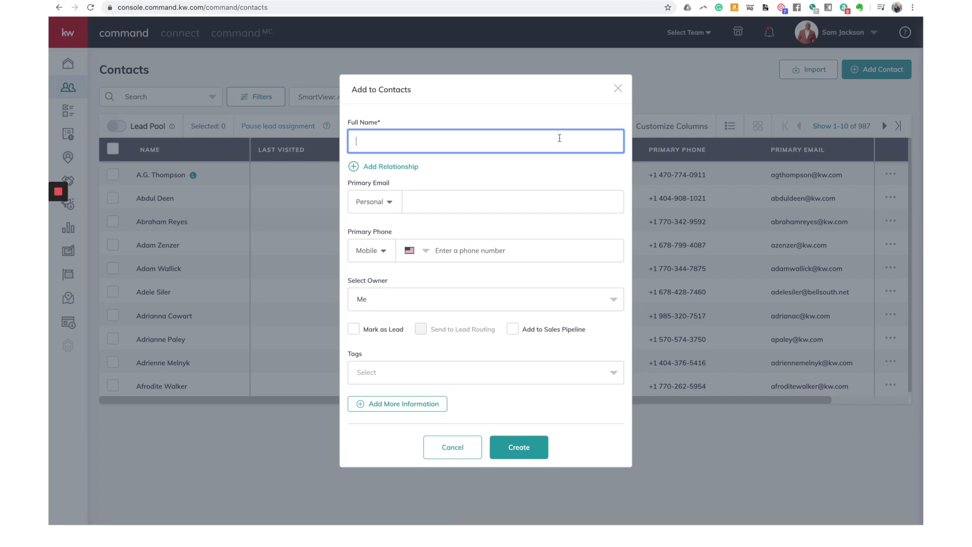
Step: Enter the contact's full name, correcting the typos along the way
type("Sa")
key("BackSpace")
type("amual")
key("BackSpace")
key("BackSpace")
key("BackSpace")
key("BackSpace")
key("BackSpace")
key("BackSpace")
key("BackSpace")
type("Stsn")
key("BackSpace")
key("BackSpace")
type("anley Hudson")
Step: Fill in the contact's personal e-mail address and mobile phone number
left_click(441, 200)
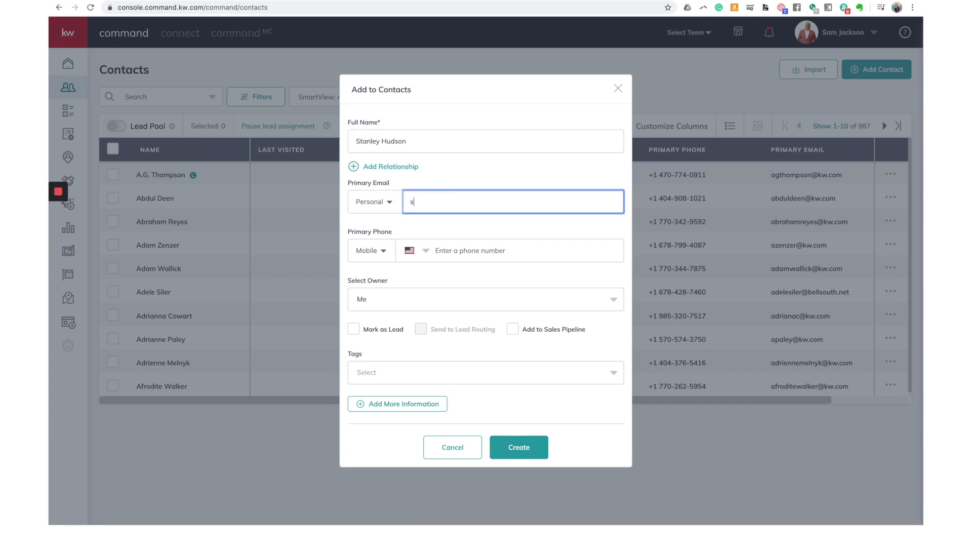
left_click(466, 250)
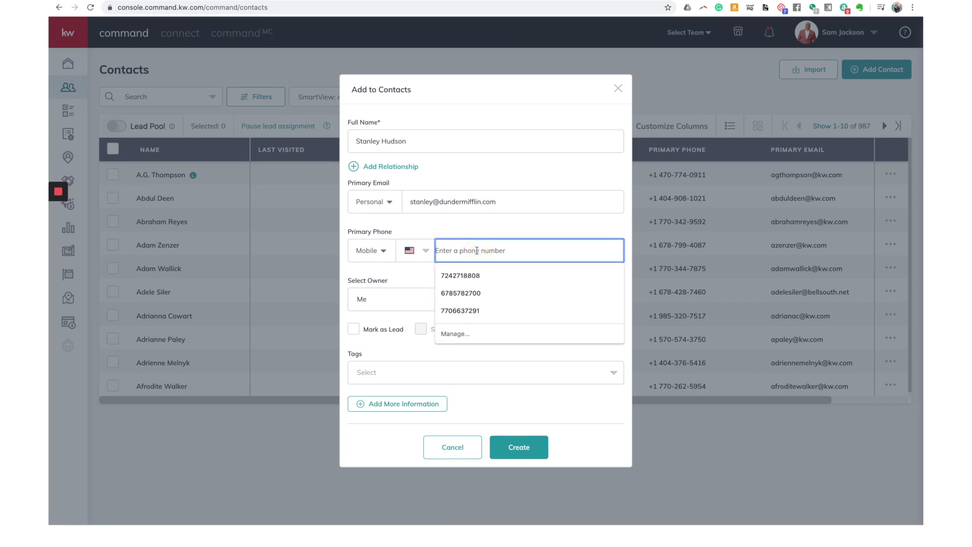
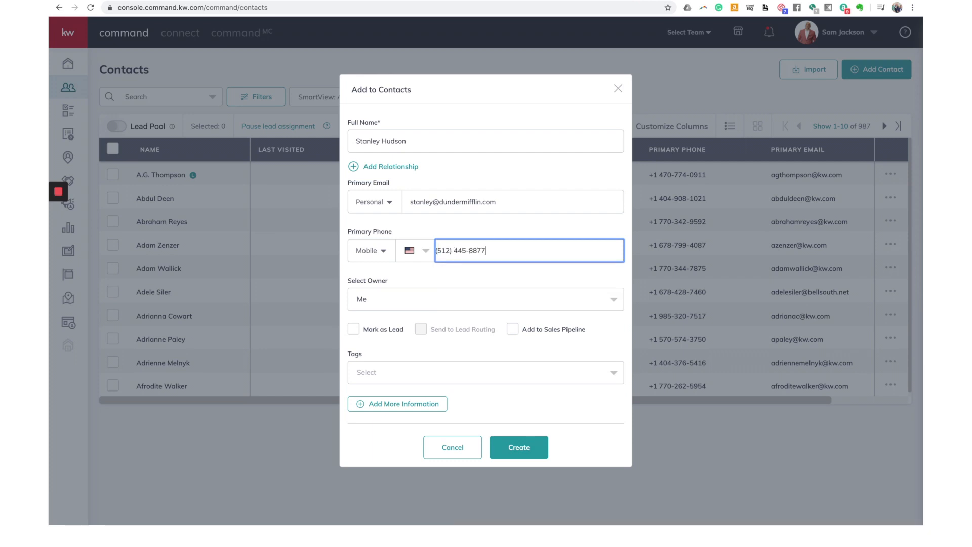
Step: Keep Me as the contact's owner and bring up the Tags list
left_click(372, 302)
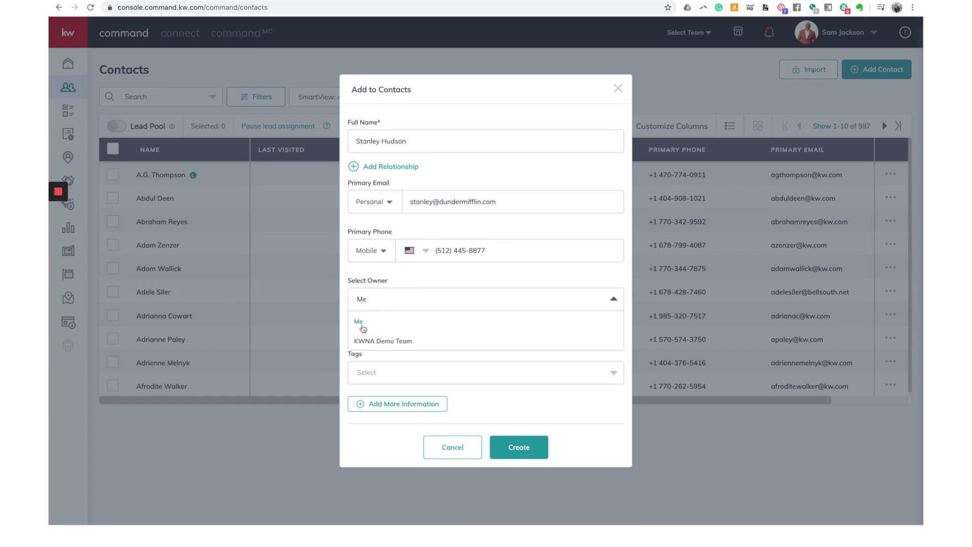
left_click(422, 278)
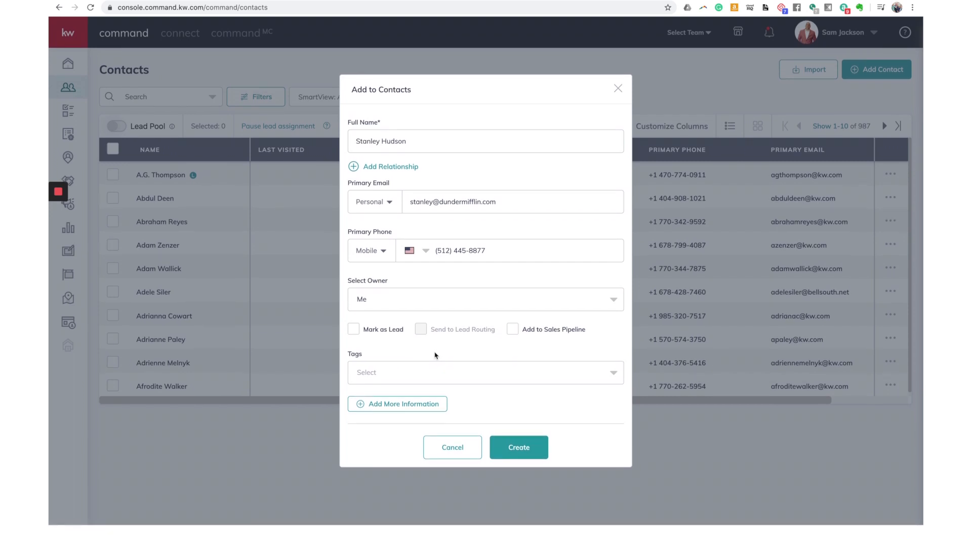
left_click(362, 372)
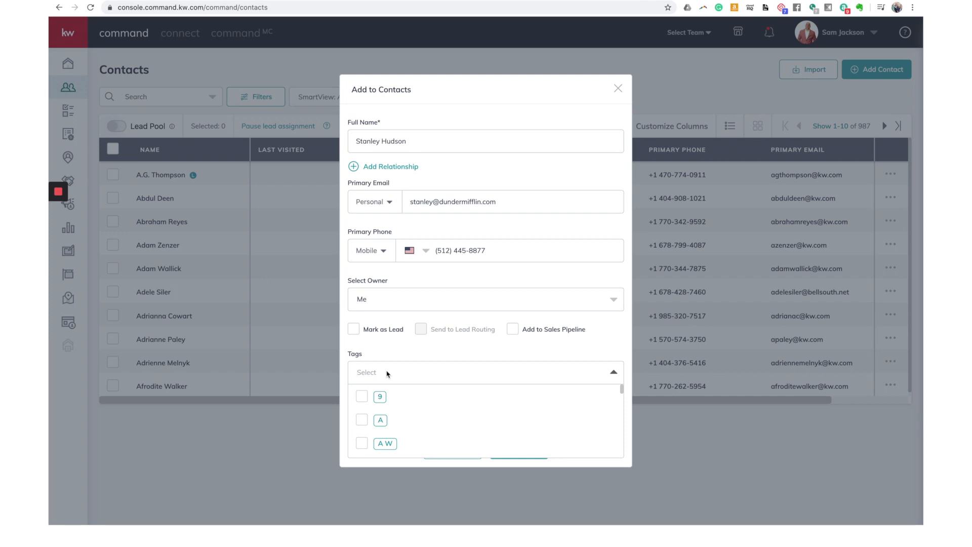
Step: Try Family and Little League as tags, discarding both
type("Family")
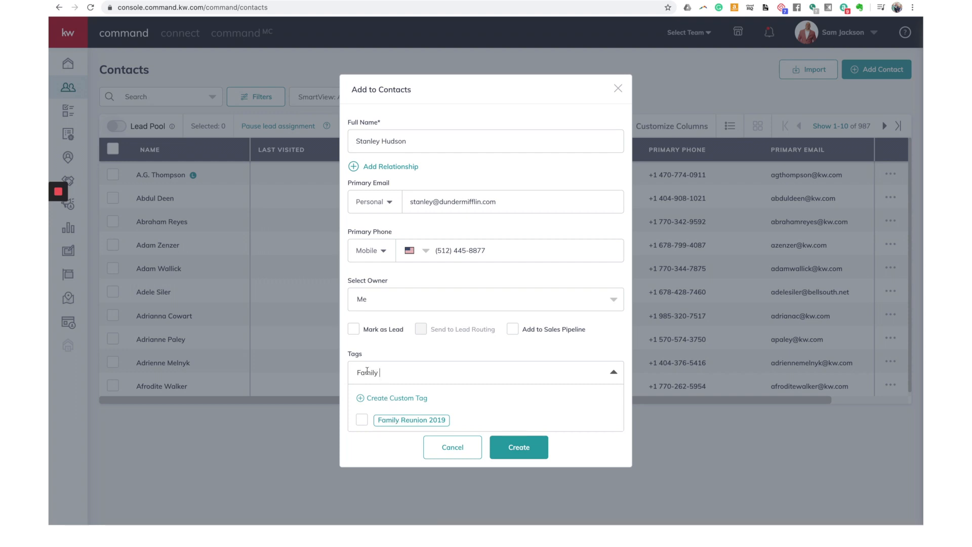
left_click(387, 398)
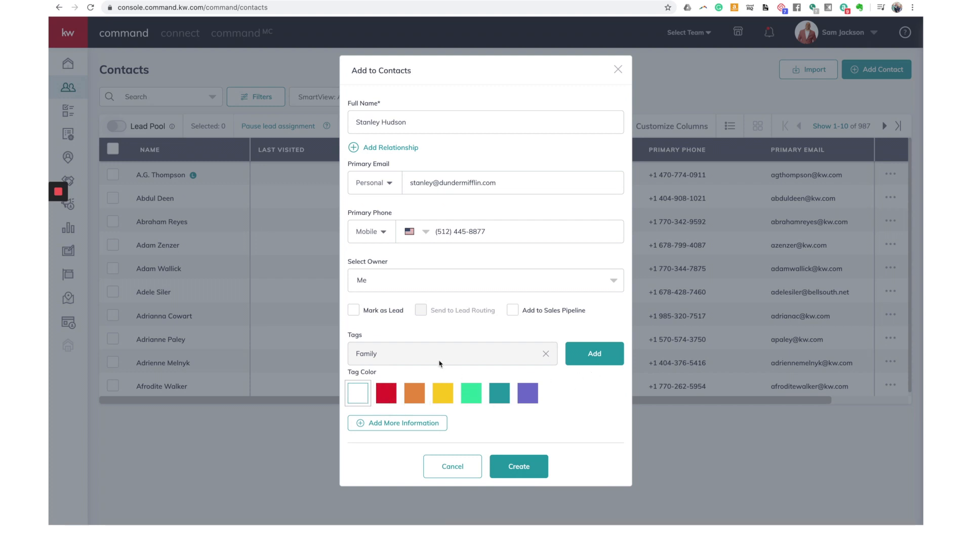
double_click(419, 355)
left_click(545, 354)
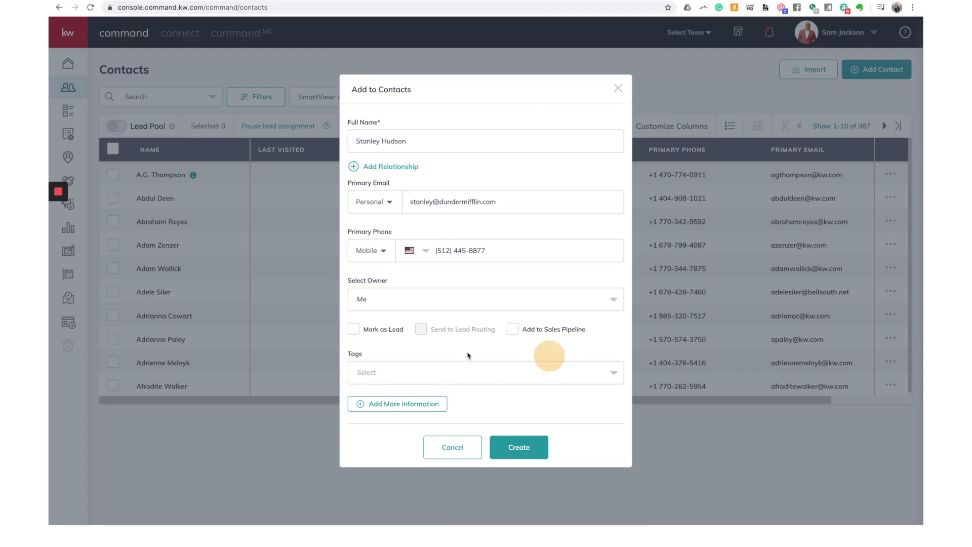
left_click(427, 374)
type("Littl")
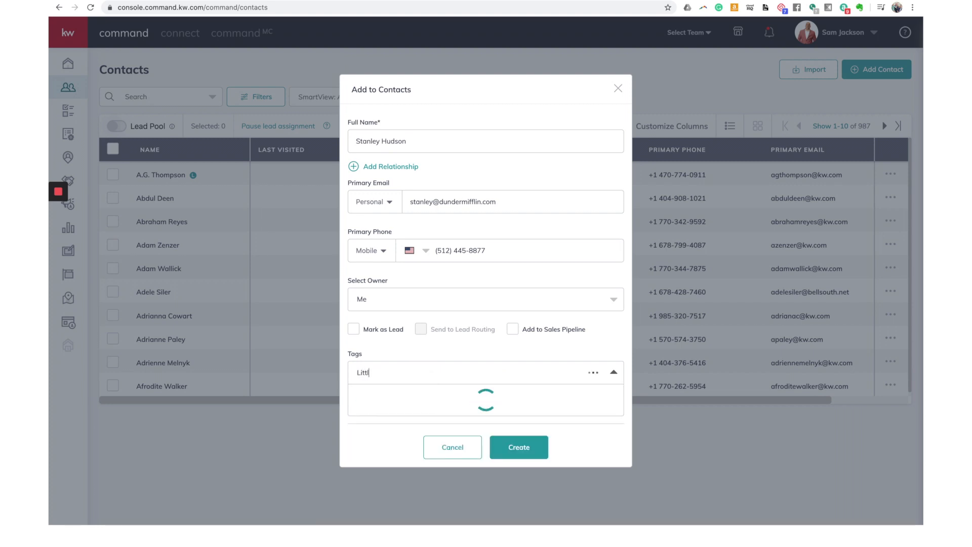
type("e Lea")
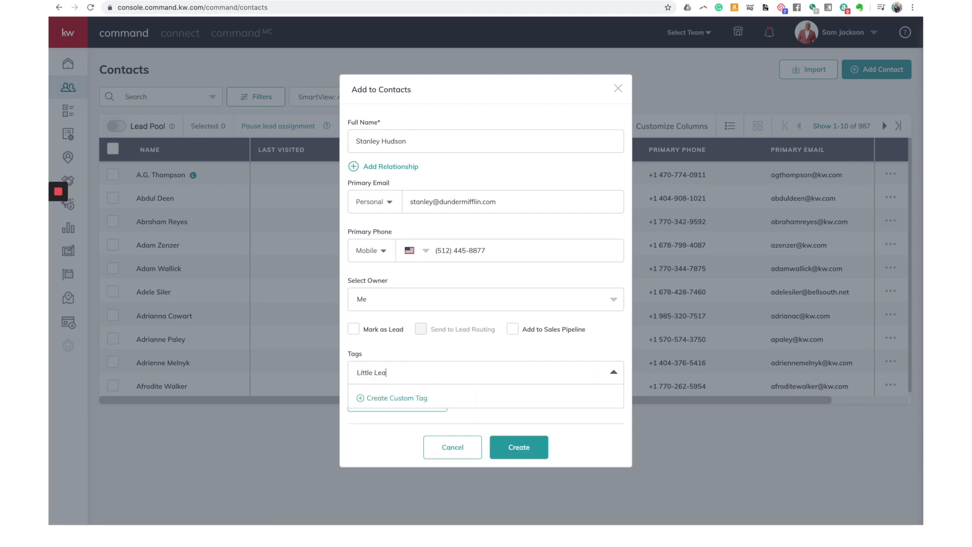
type("gue")
left_click(414, 372)
left_click(413, 372)
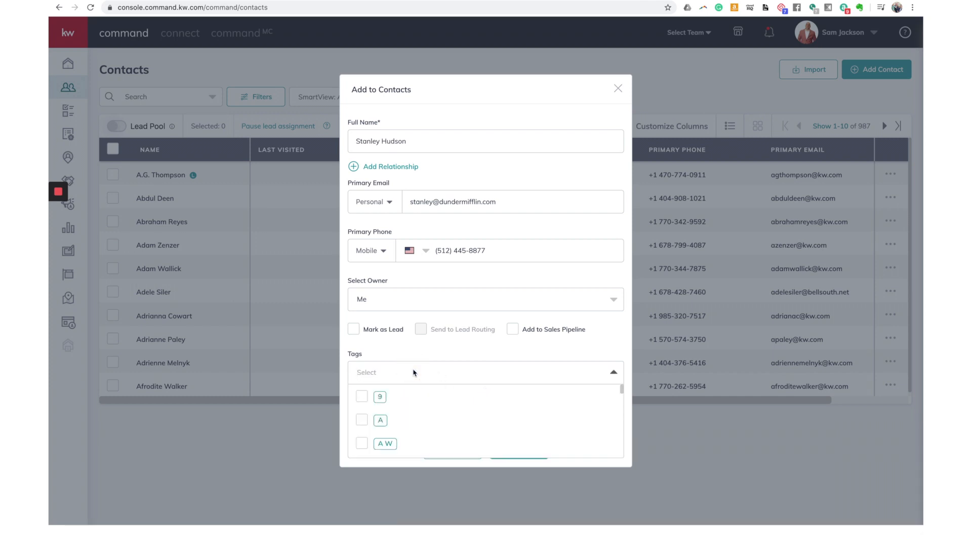
Step: Create the custom tag SOI and attach it to the new contact
type("SOI")
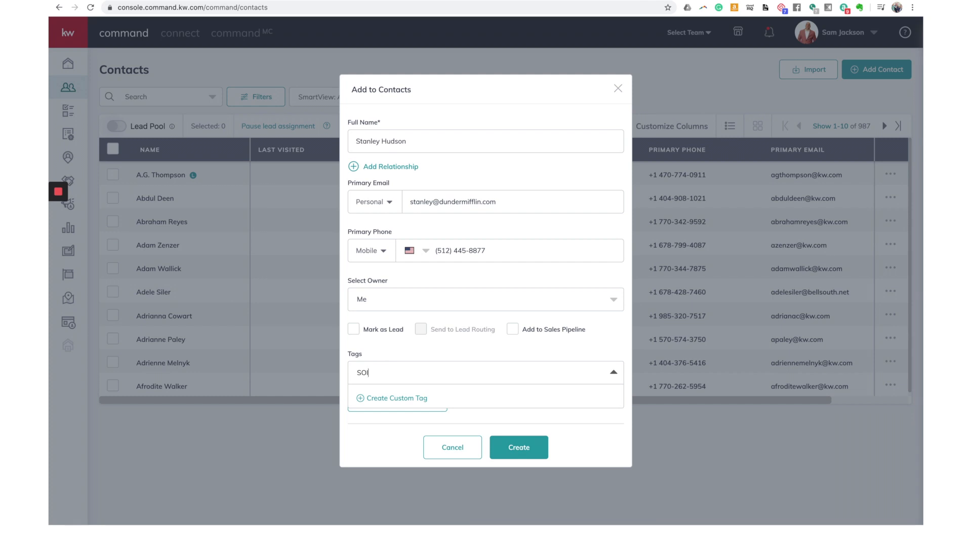
key("BackSpace")
key("BackSpace")
key("BackSpace")
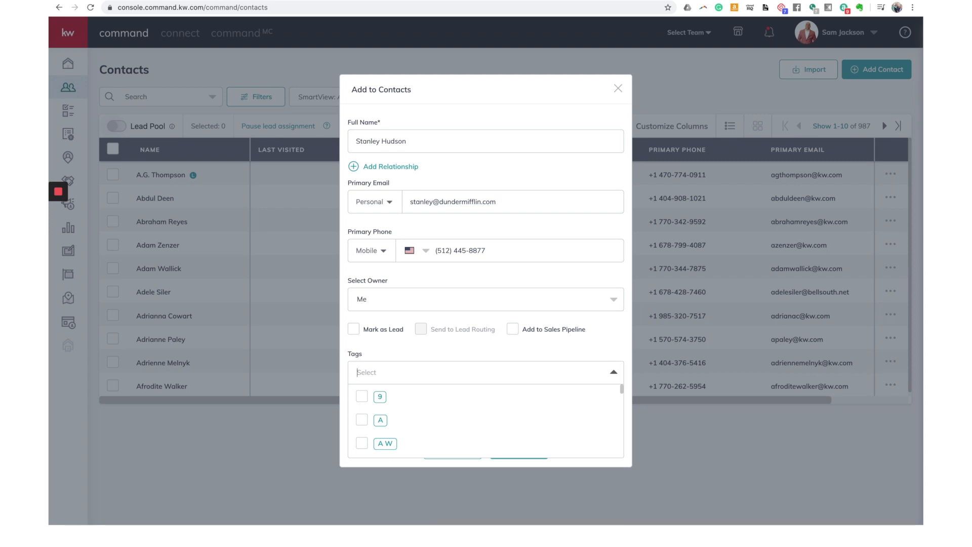
type("SOI")
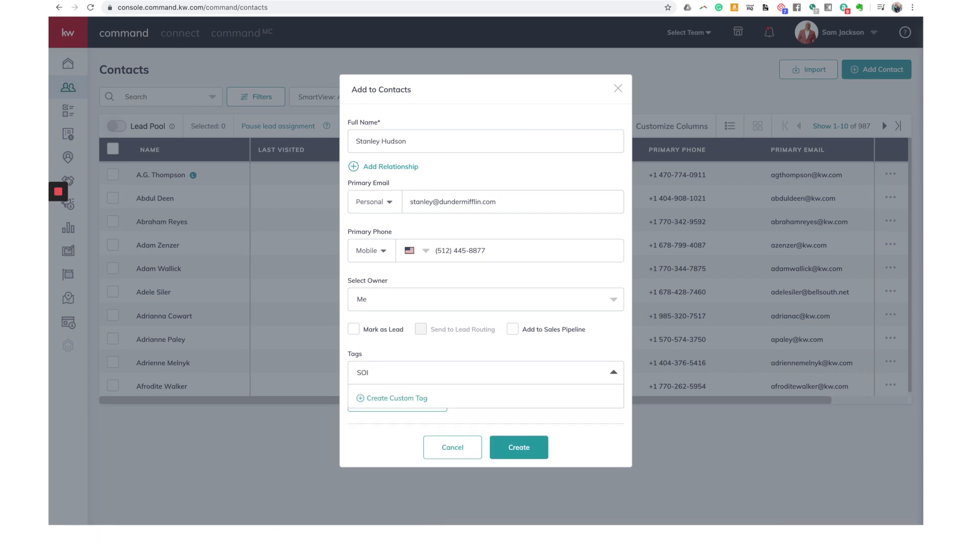
left_click(381, 399)
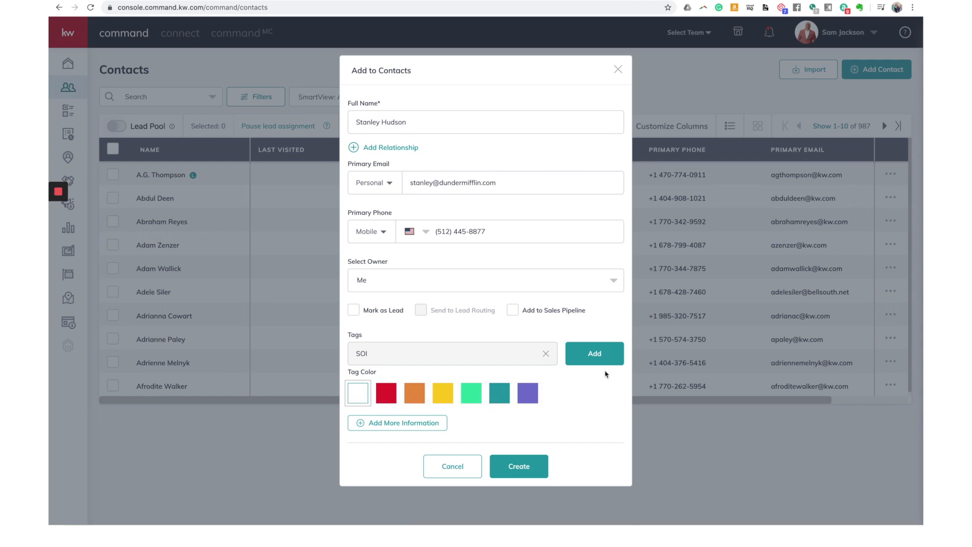
left_click(593, 353)
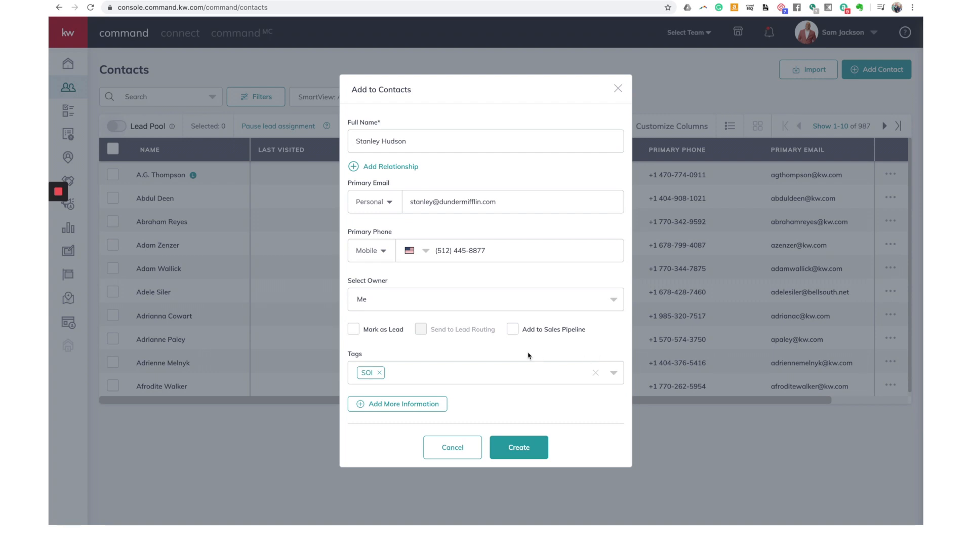
Step: Expand Additional Contact Information, keep the extra e-mail type Personal, and reach Street Address
left_click(388, 408)
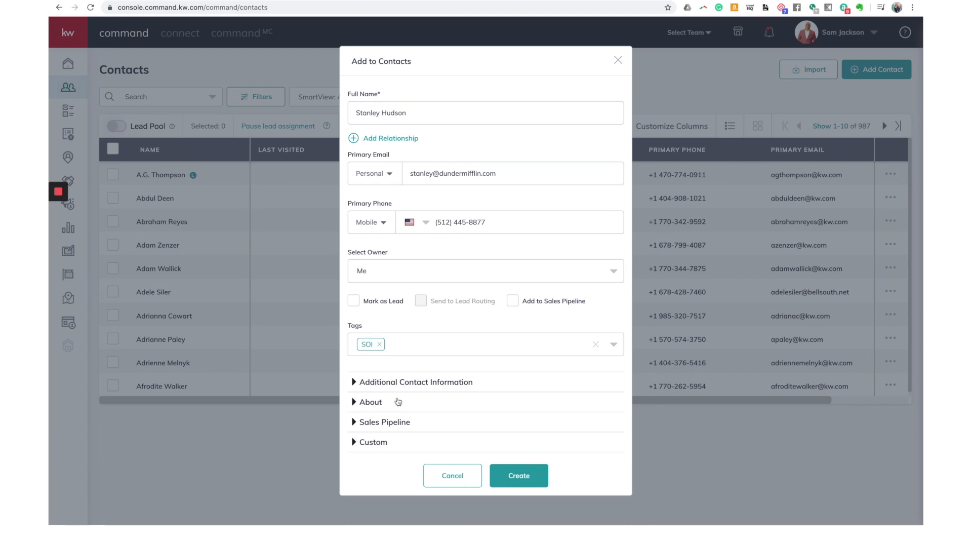
left_click(396, 386)
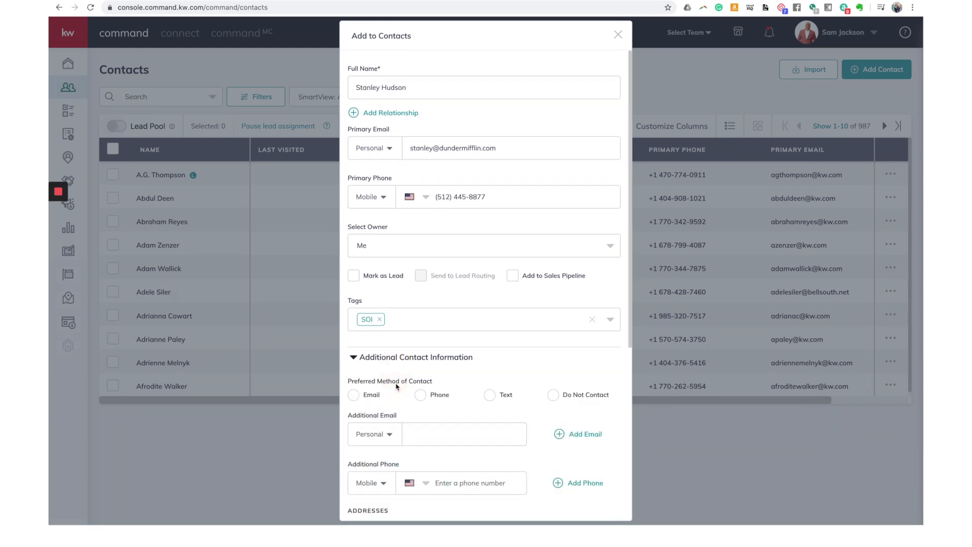
scroll(397, 386, "down", 3)
scroll(397, 387, "down", 1)
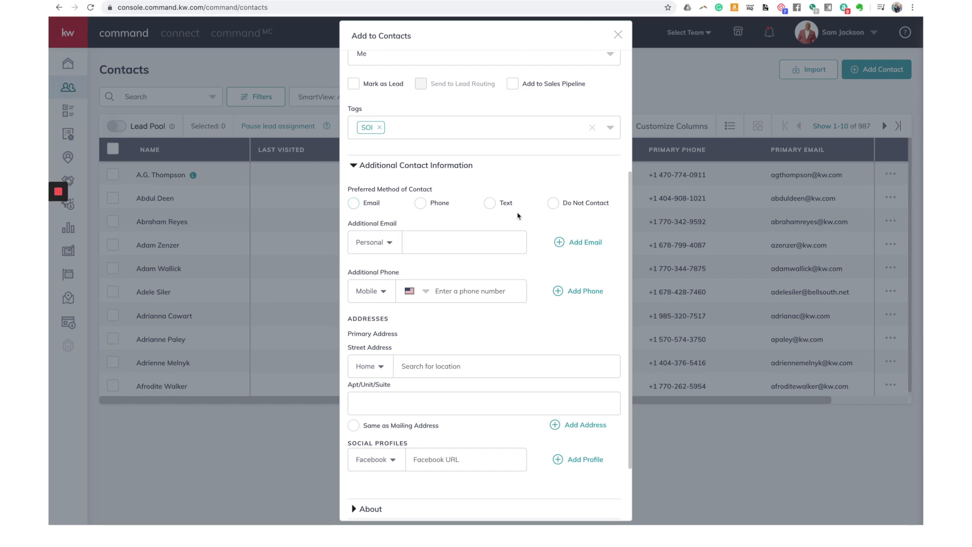
left_click(389, 243)
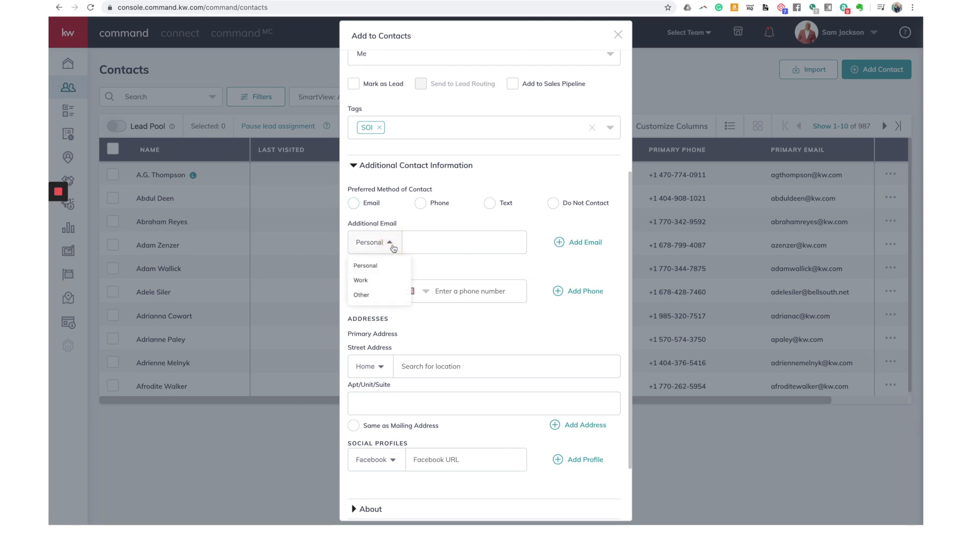
left_click(437, 273)
scroll(456, 301, "down", 1)
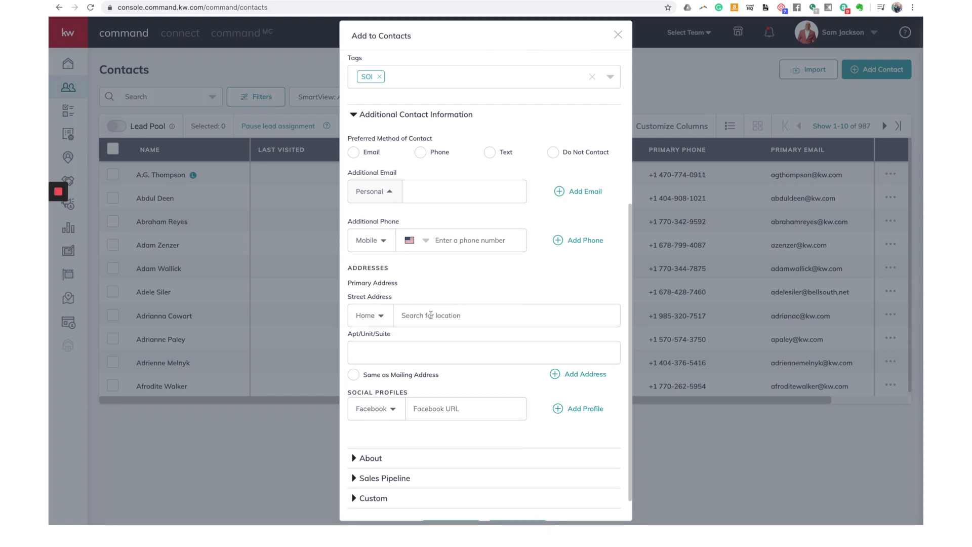
left_click(431, 316)
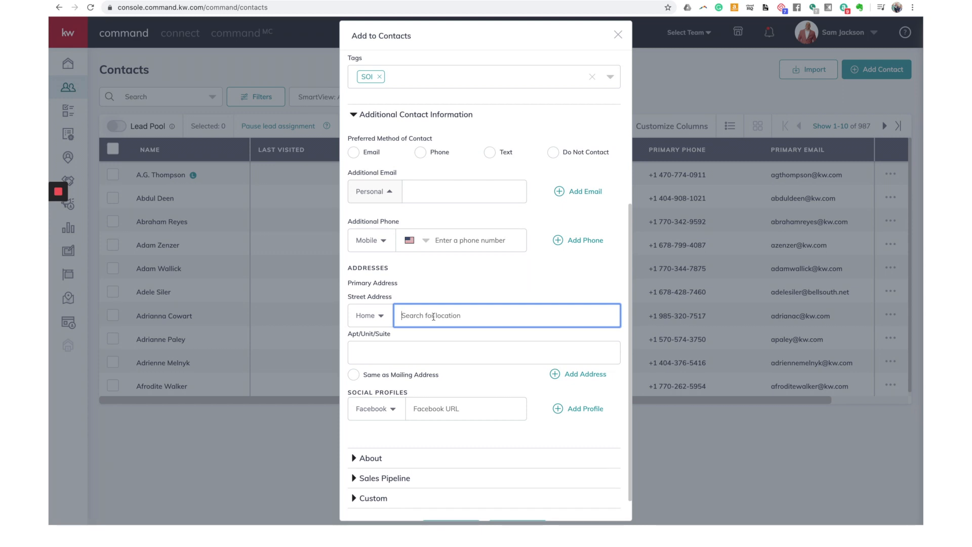
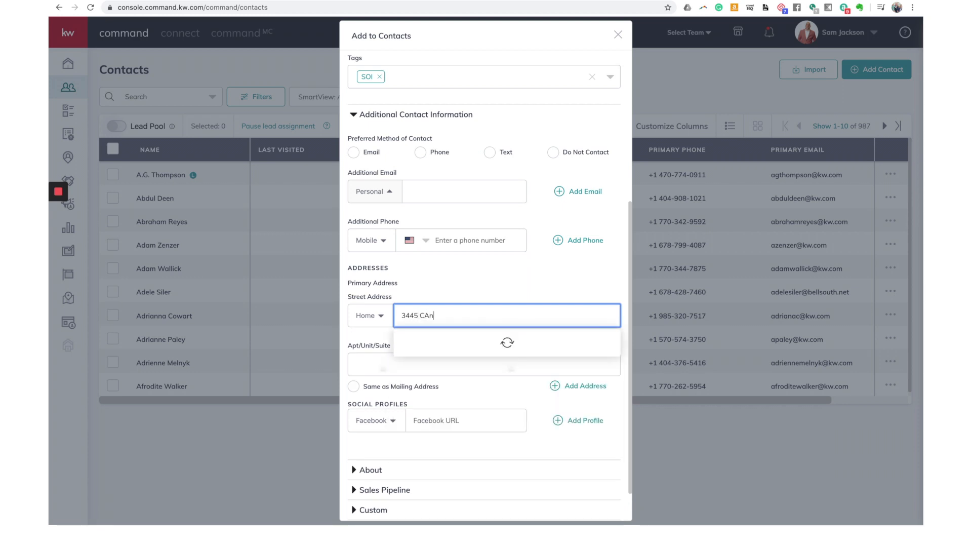
Step: Pick the contact's home street address from the suggestions and mark it as mailing address
left_click(439, 345)
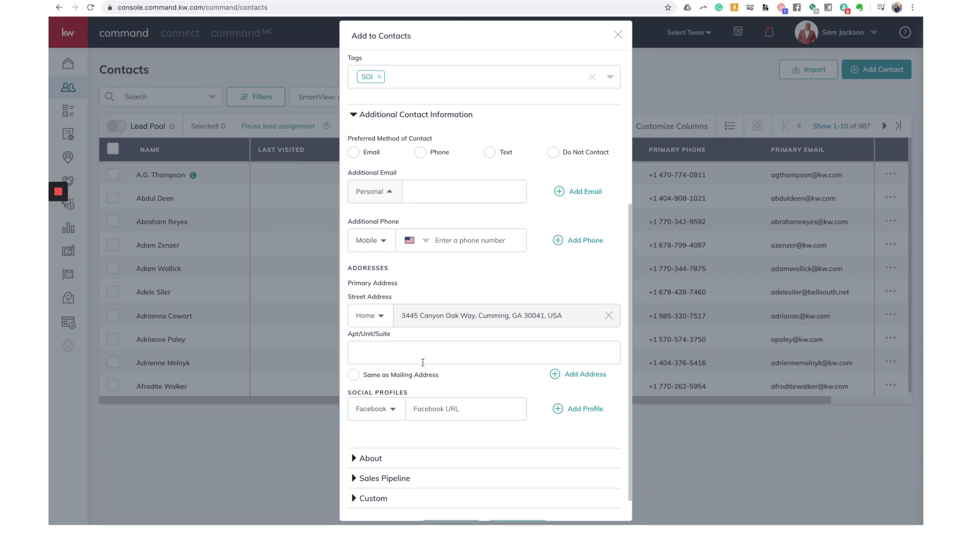
left_click(353, 375)
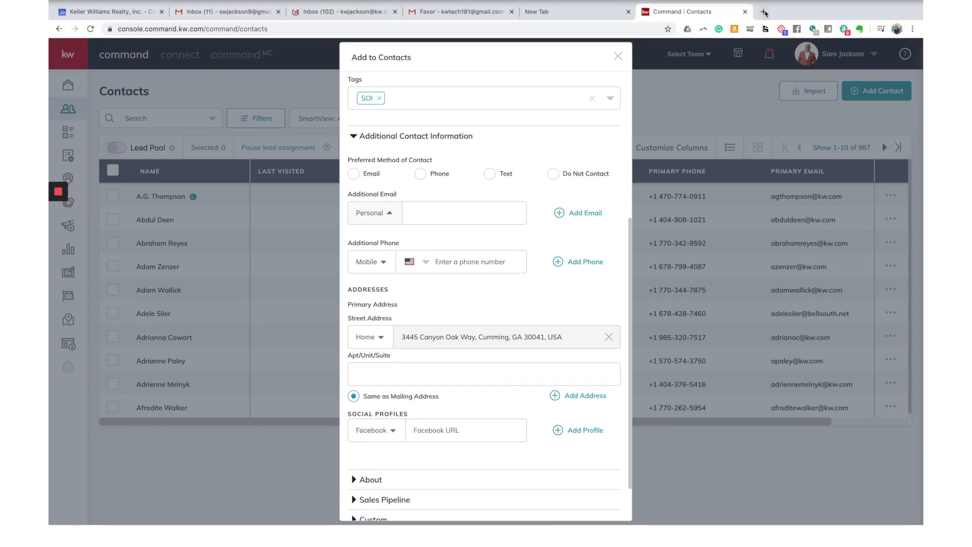
Step: Open Facebook in a new tab, search the contact's name, and open the first profile
left_click(764, 16)
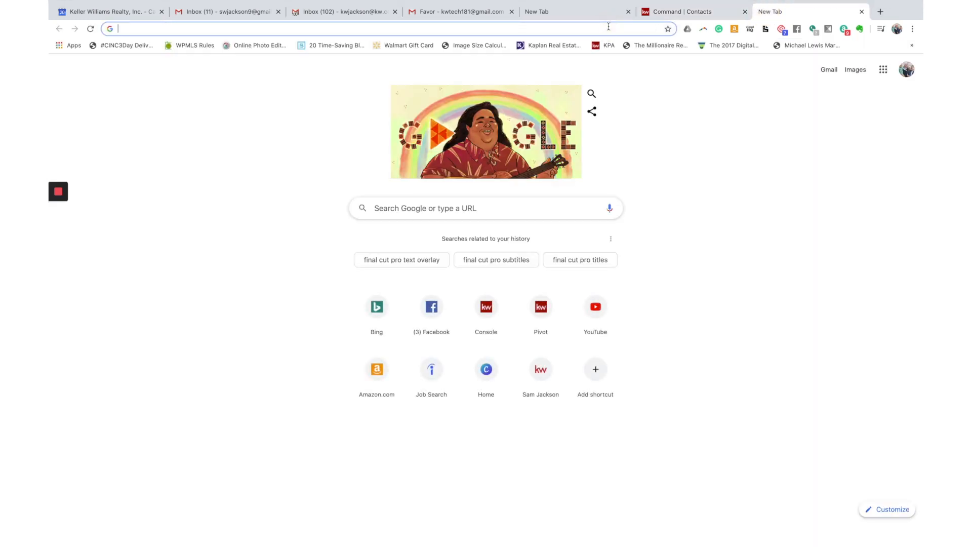
type("fa")
key("Return")
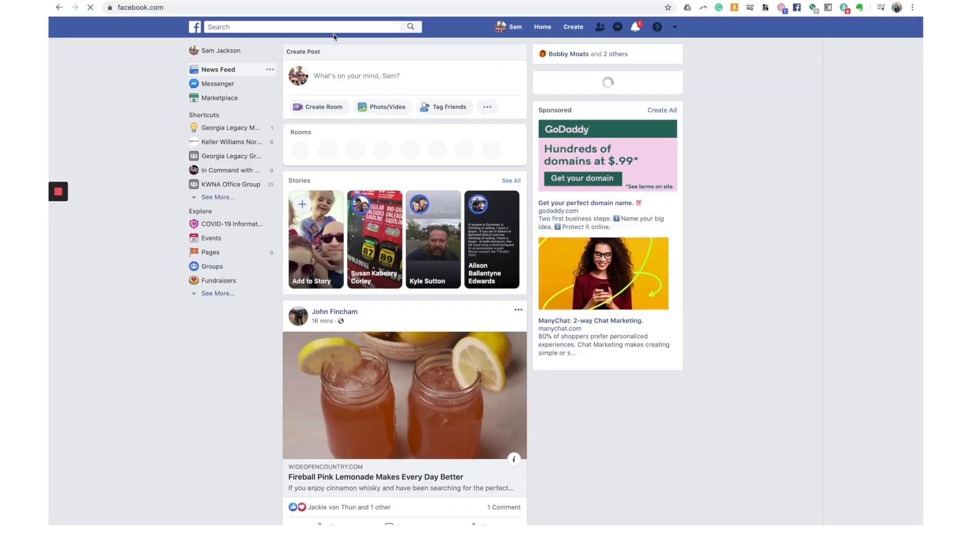
left_click(332, 28)
type("stanely")
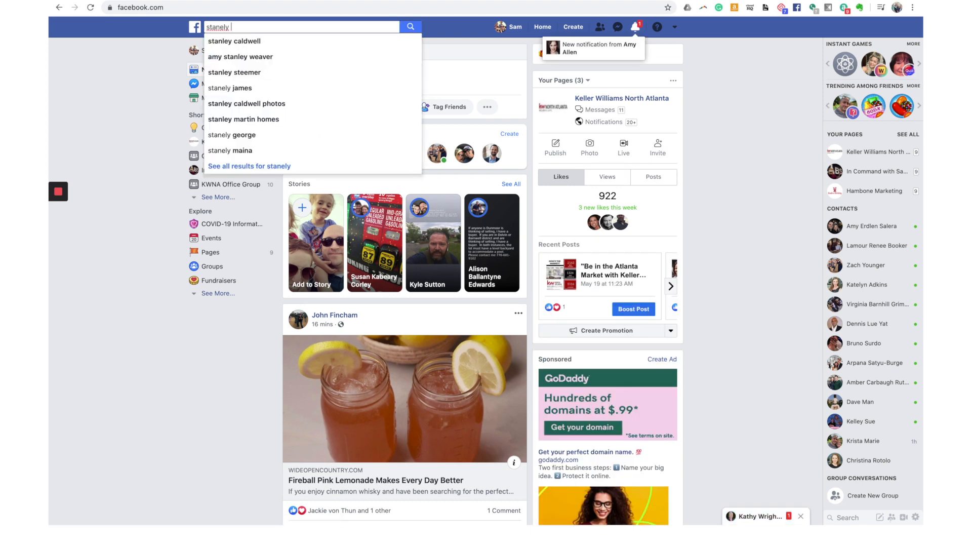
key("BackSpace")
key("BackSpace")
key("BackSpace")
type("l")
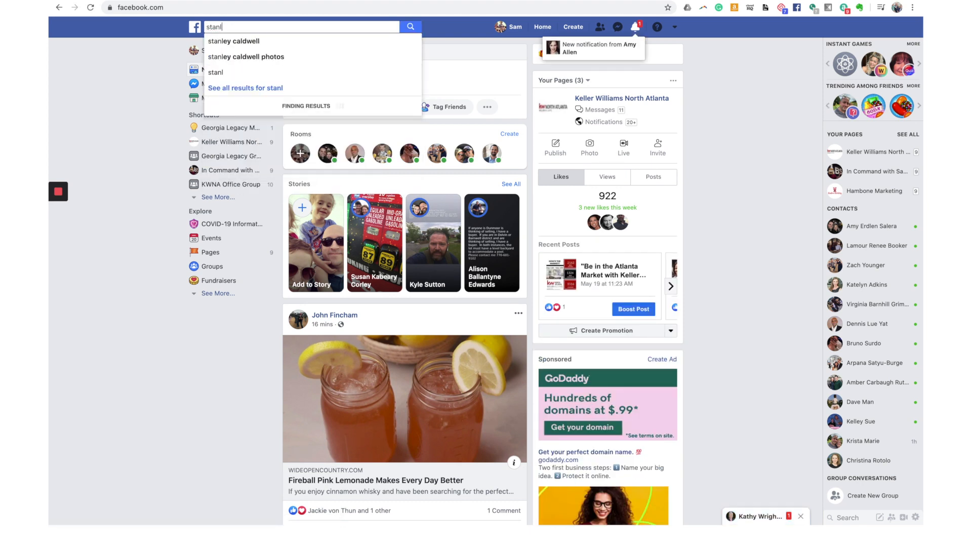
type("ey Hudson")
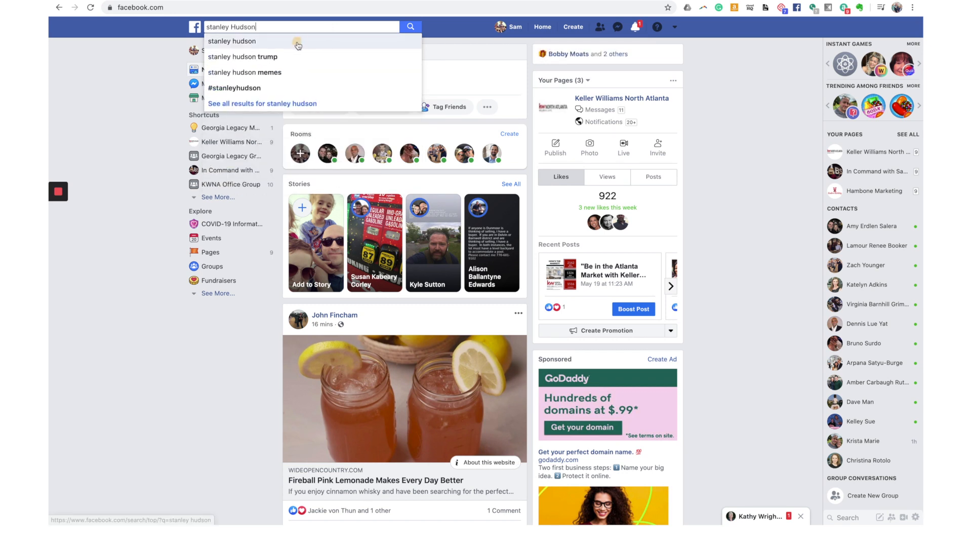
left_click(298, 43)
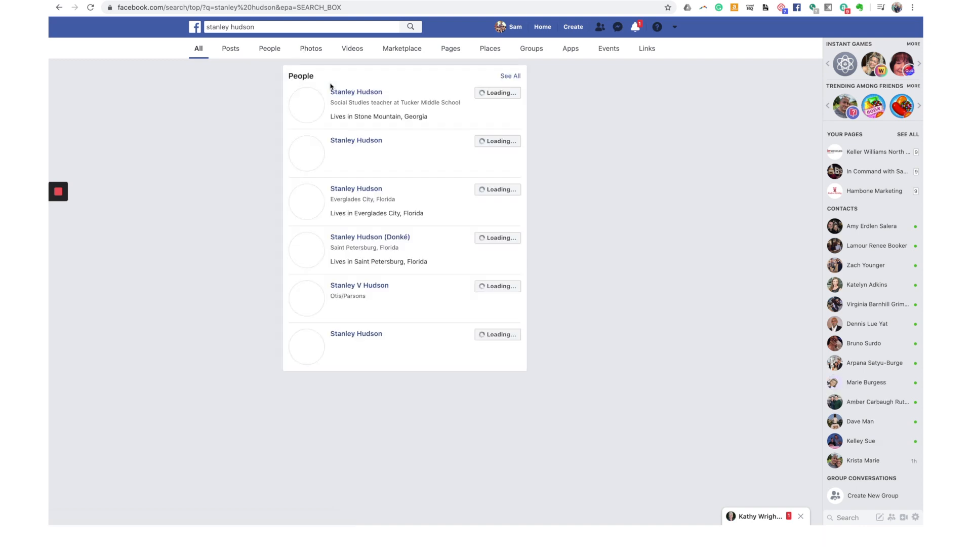
left_click(340, 96)
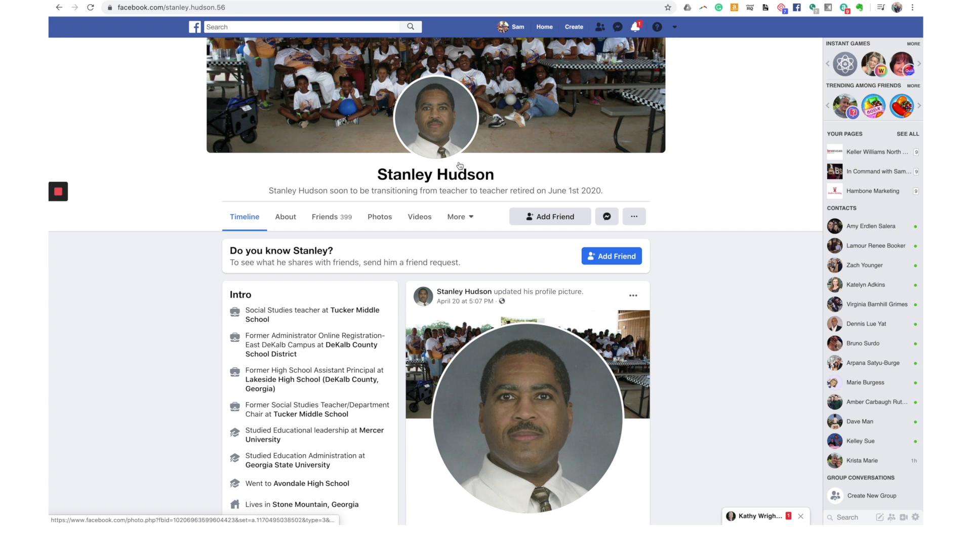
Step: Select the profile's full web address in the address bar
left_click(157, 7)
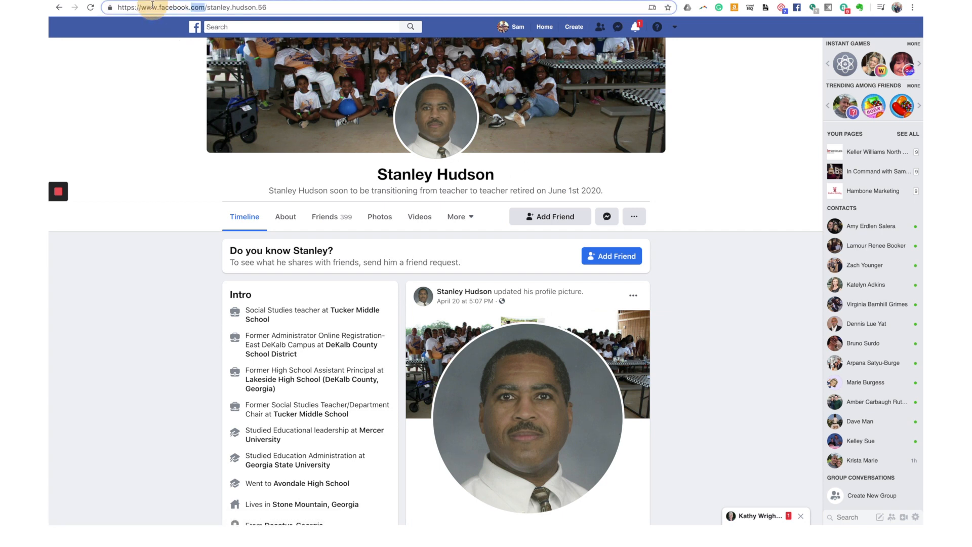
left_click(159, 7)
double_click(159, 8)
triple_click(159, 7)
key("ctrl+c")
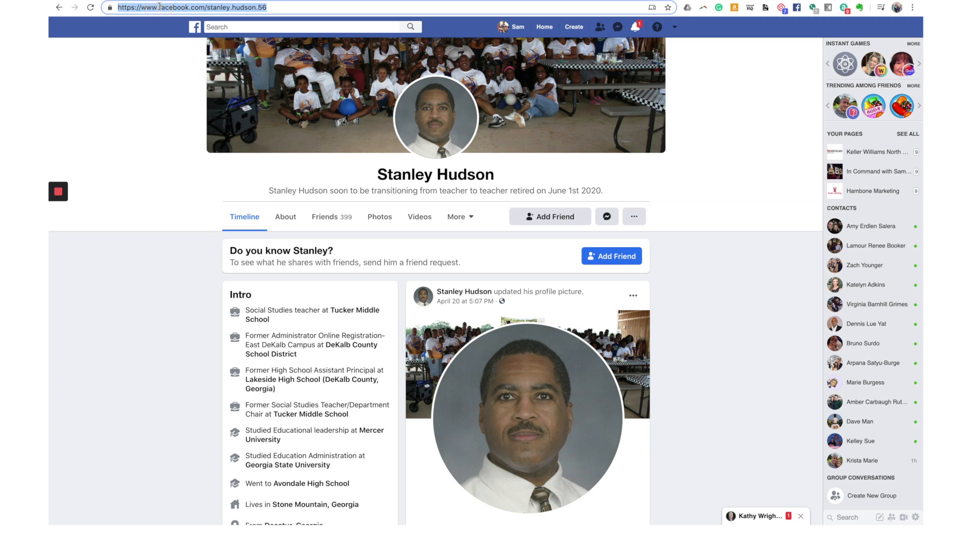
Step: Paste the copied profile URL into the contact's Facebook field, then return to Facebook
left_click(660, 1)
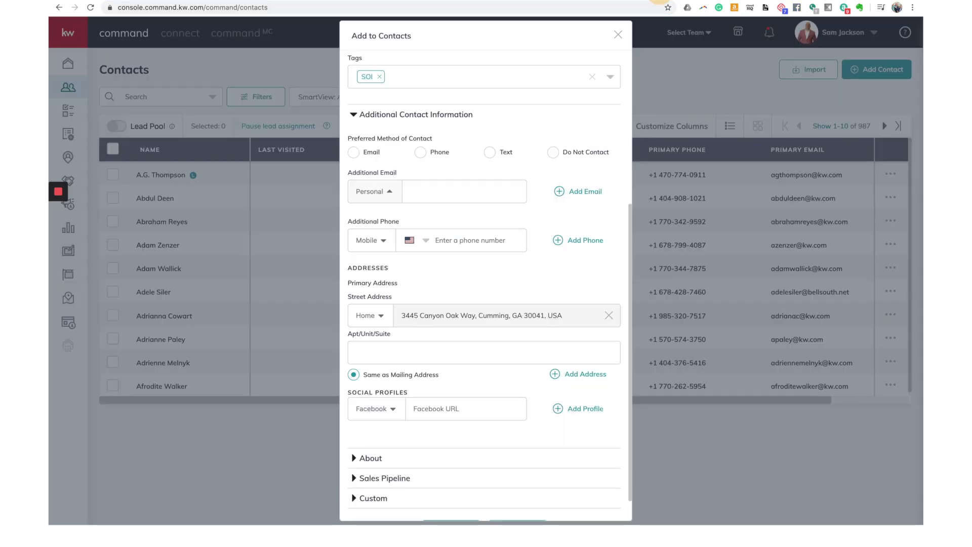
left_click(462, 402)
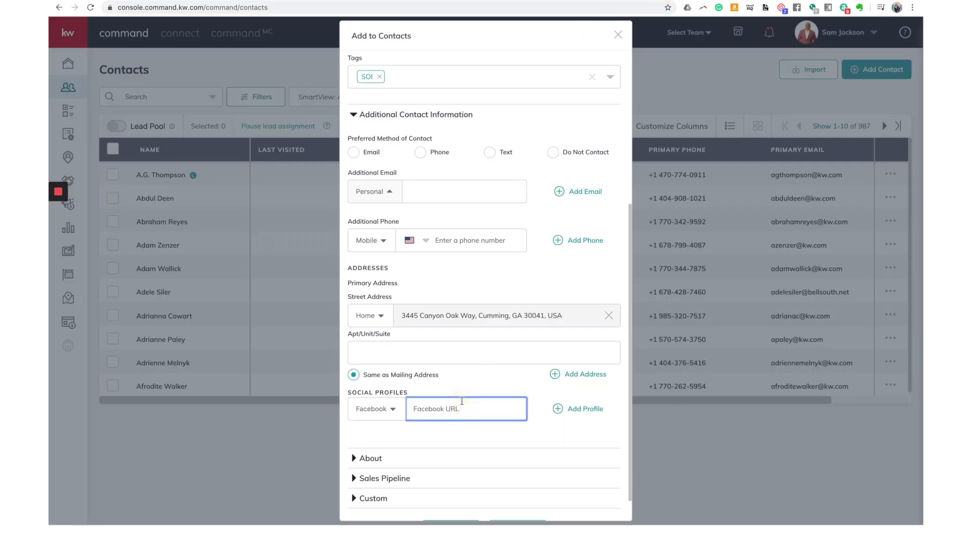
key("ctrl+v")
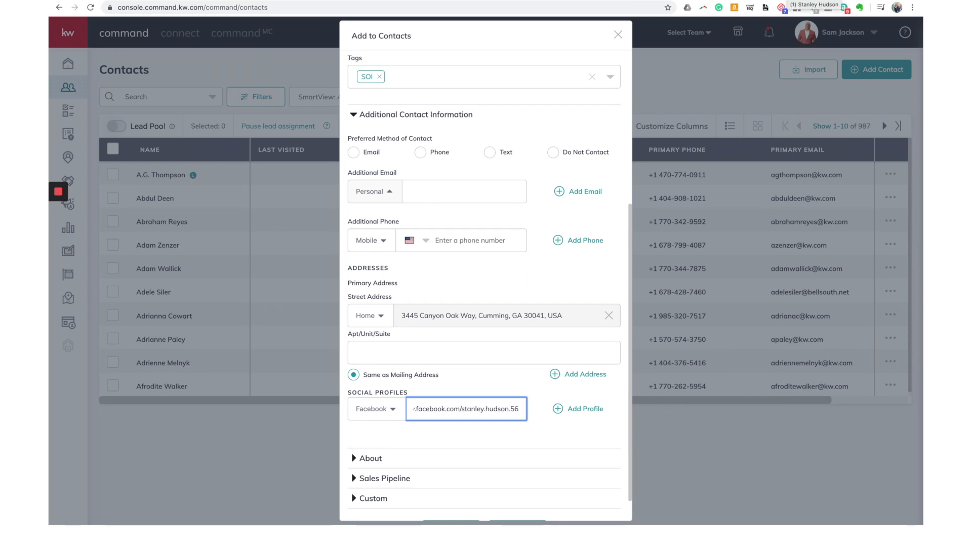
left_click(787, 0)
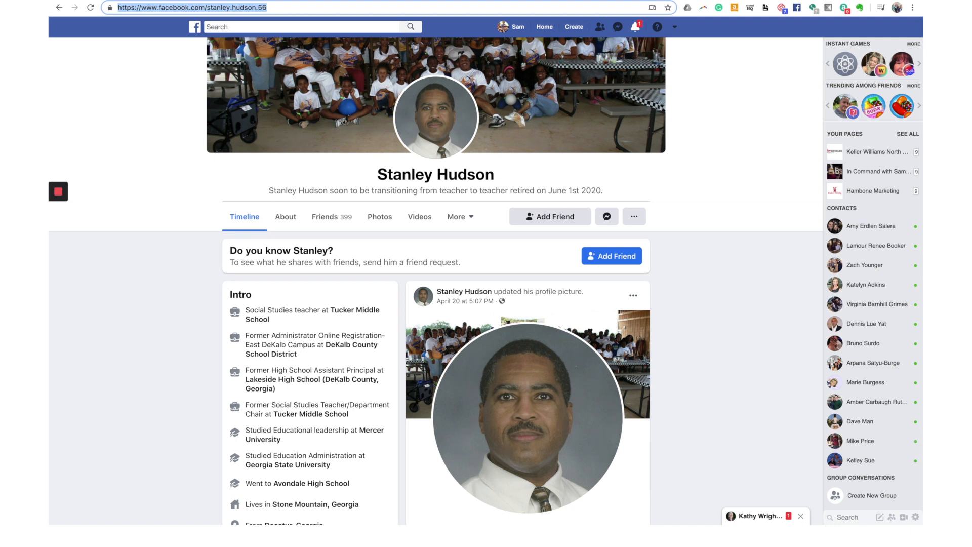
Step: Return to the KW Command tab holding the Add to Contacts form
key("ctrl+Tab")
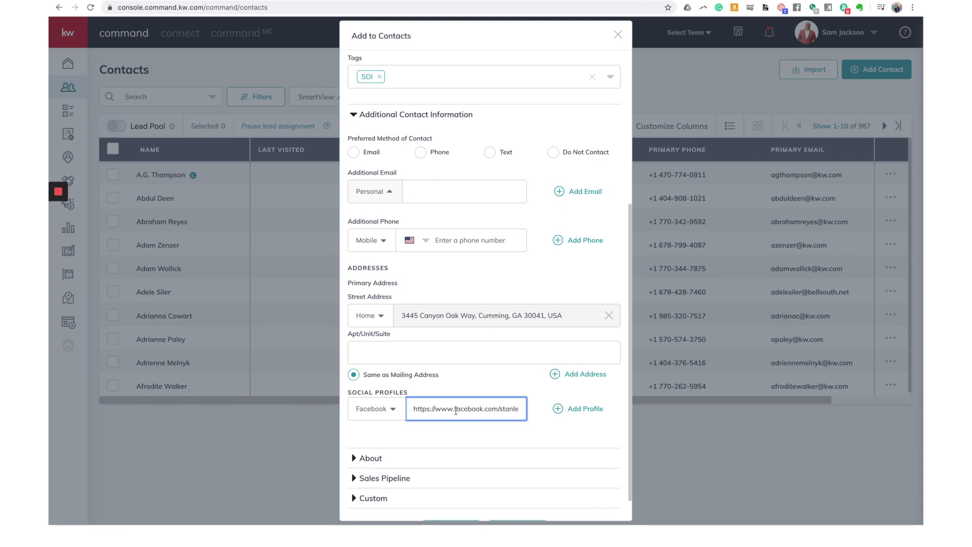
Step: Expand About and enter the contact's legal name and description 'loves crossword puzzles'
scroll(456, 411, "down", 2)
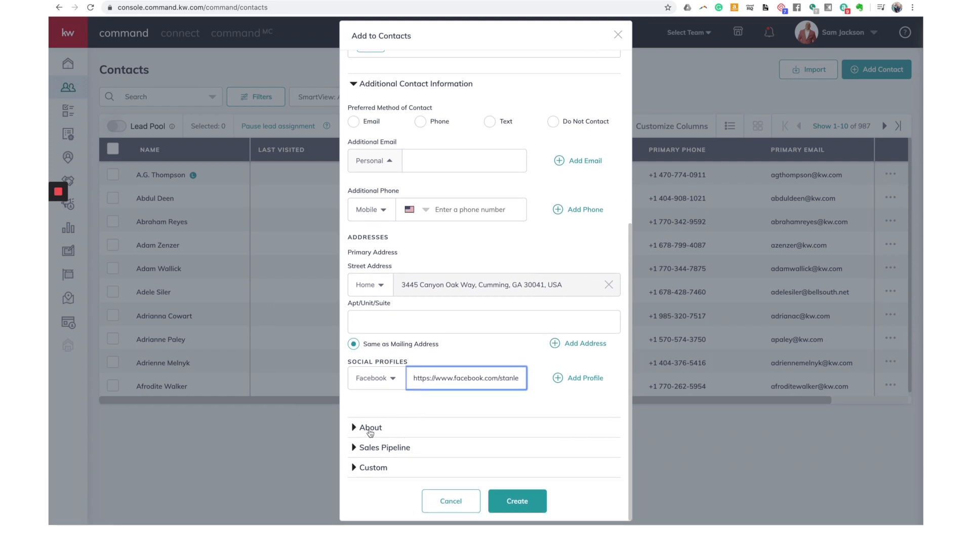
left_click(364, 429)
scroll(428, 364, "up", 3)
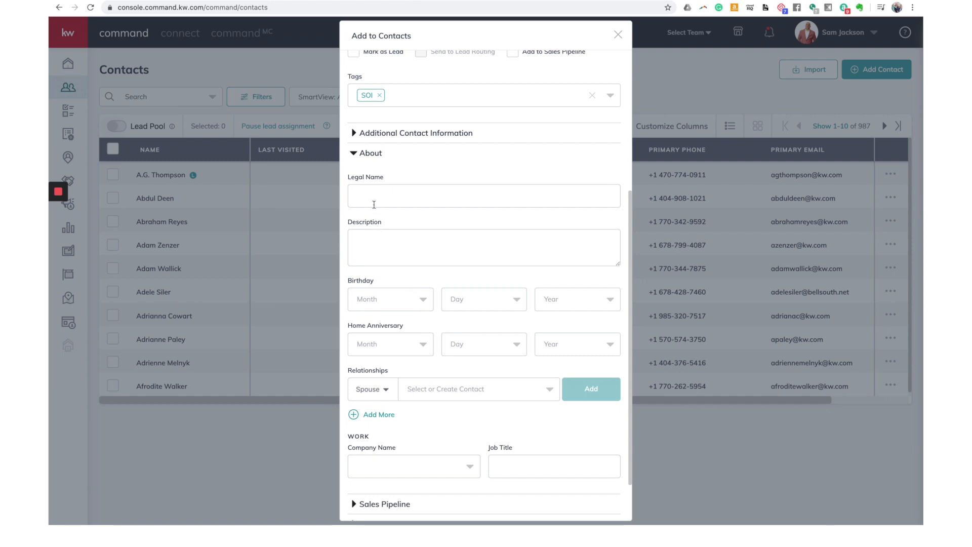
left_click(377, 195)
type("Sta")
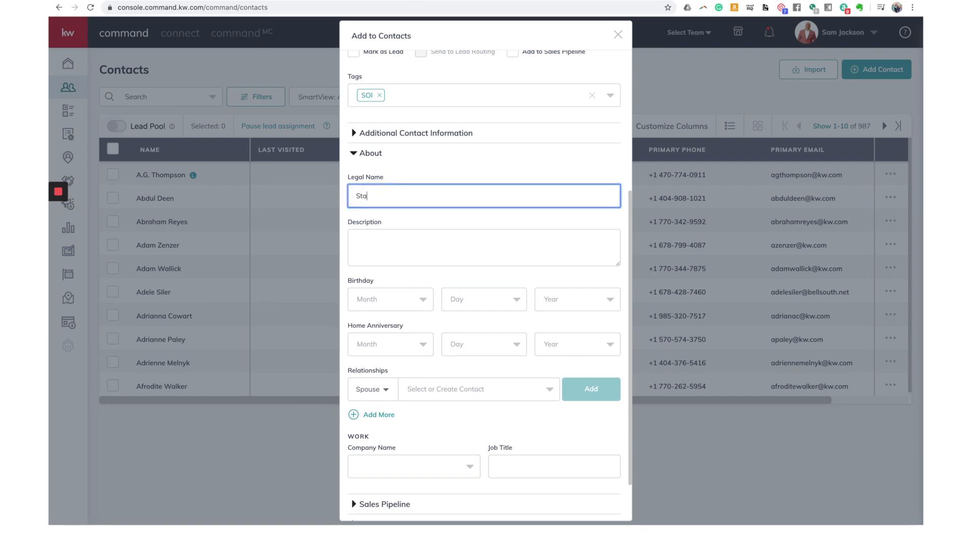
type("nley Hundso")
key("BackSpace")
key("BackSpace")
key("BackSpace")
key("BackSpace")
type("dosn")
key("BackSpace")
key("BackSpace")
type("sn")
left_click(392, 255)
type("loves ")
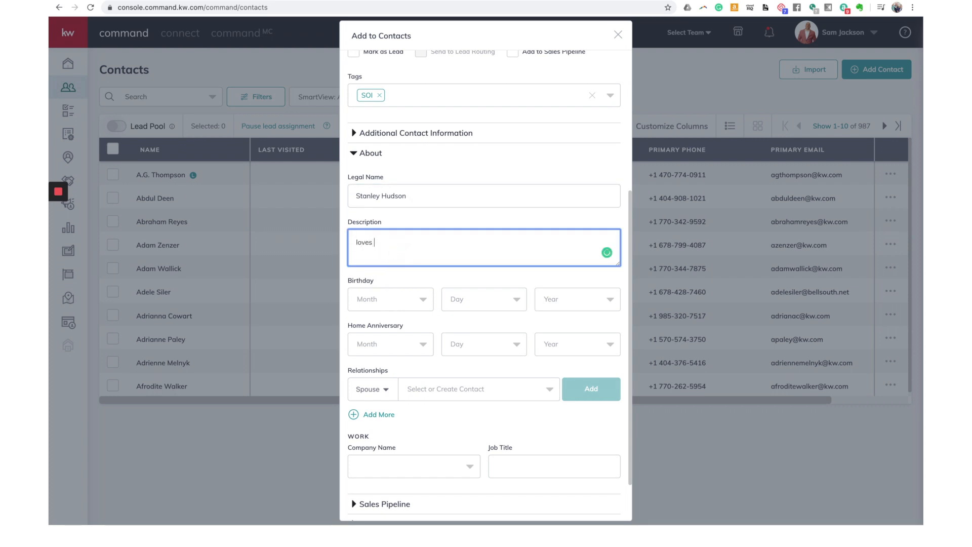
type("crossword puzzles")
Step: Set the birthday to March 3, 1964, correcting the year from 1992
left_click(423, 300)
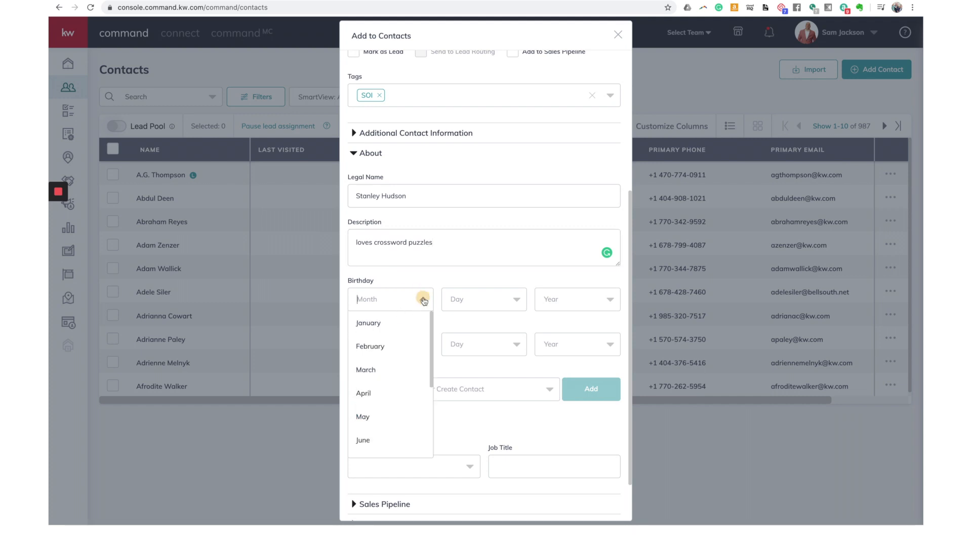
left_click(377, 369)
left_click(509, 299)
left_click(471, 369)
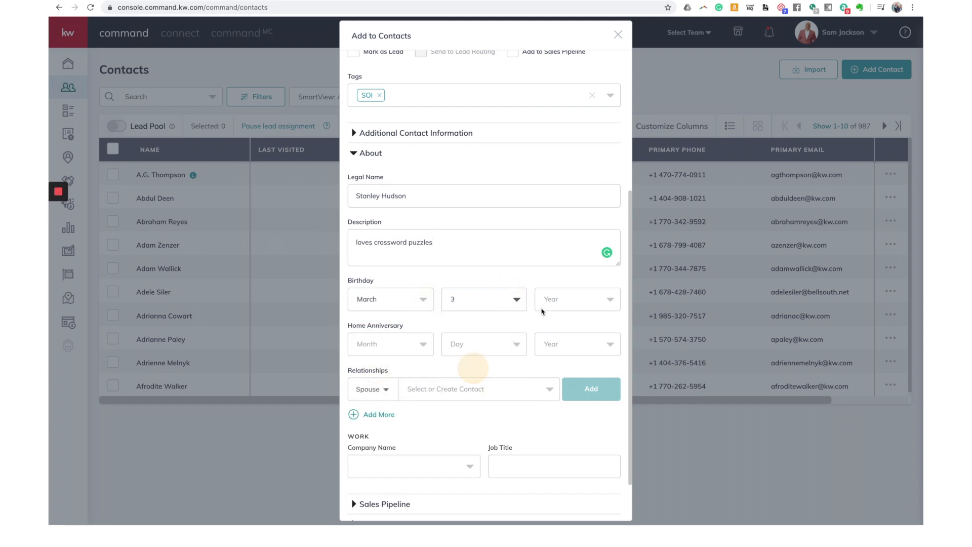
left_click(556, 301)
scroll(557, 379, "down", 10)
left_click(564, 381)
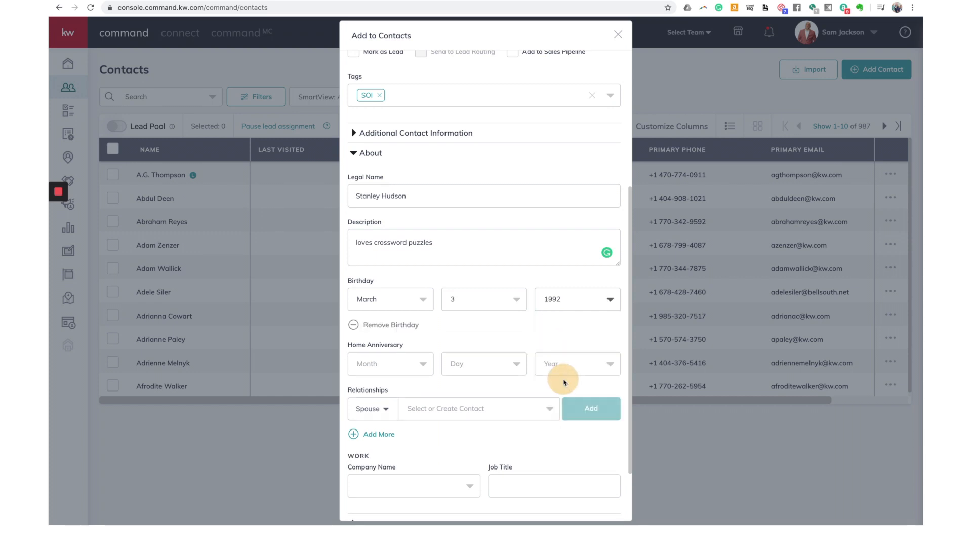
left_click(572, 299)
scroll(568, 386, "down", 9)
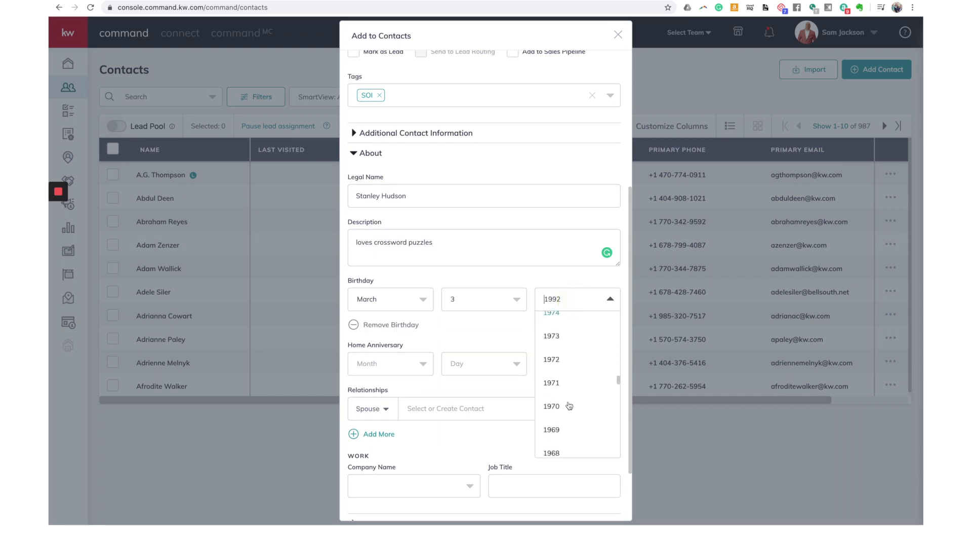
left_click(559, 405)
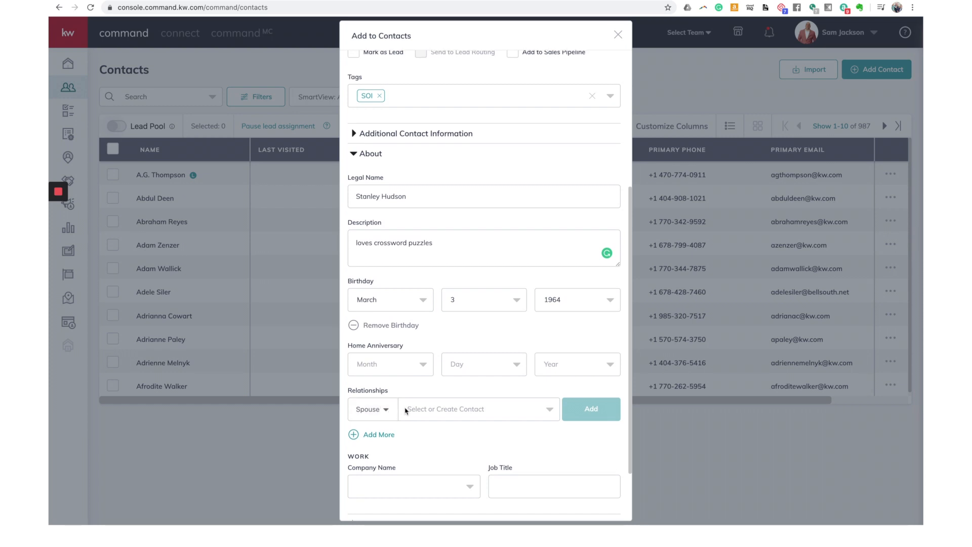
Step: Start searching for a spouse contact in the Relationships contact field
scroll(412, 409, "up", 5)
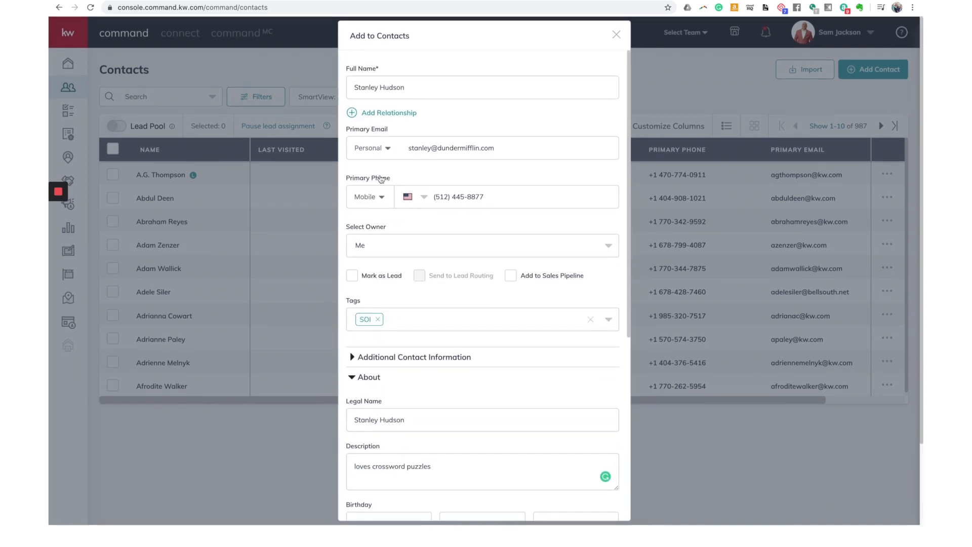
scroll(398, 166, "down", 5)
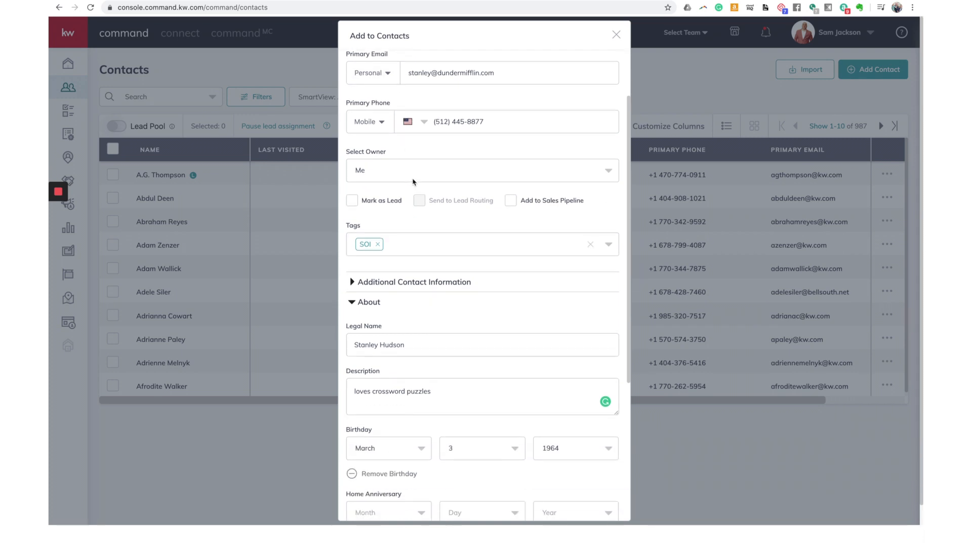
scroll(385, 284, "down", 4)
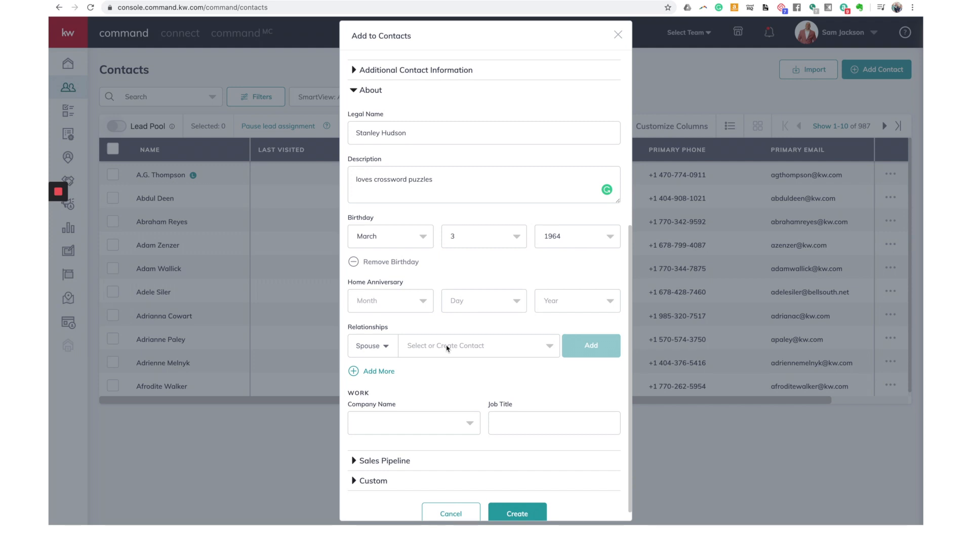
left_click(448, 348)
type("Stanley")
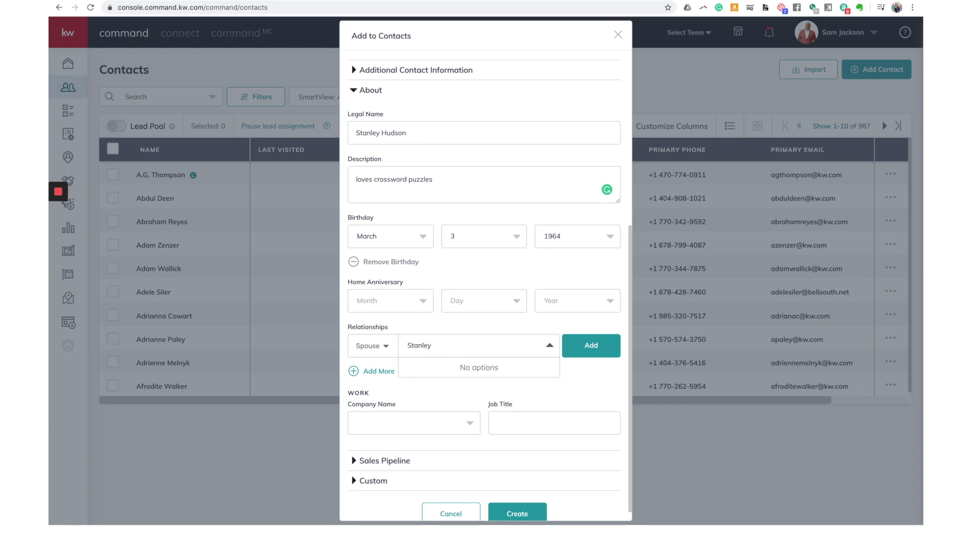
type("'s")
Step: Clear the spouse contact name, browse relationship types, and add a second relationship row
key("BackSpace")
key("BackSpace")
key("BackSpace")
key("BackSpace")
key("BackSpace")
key("BackSpace")
key("BackSpace")
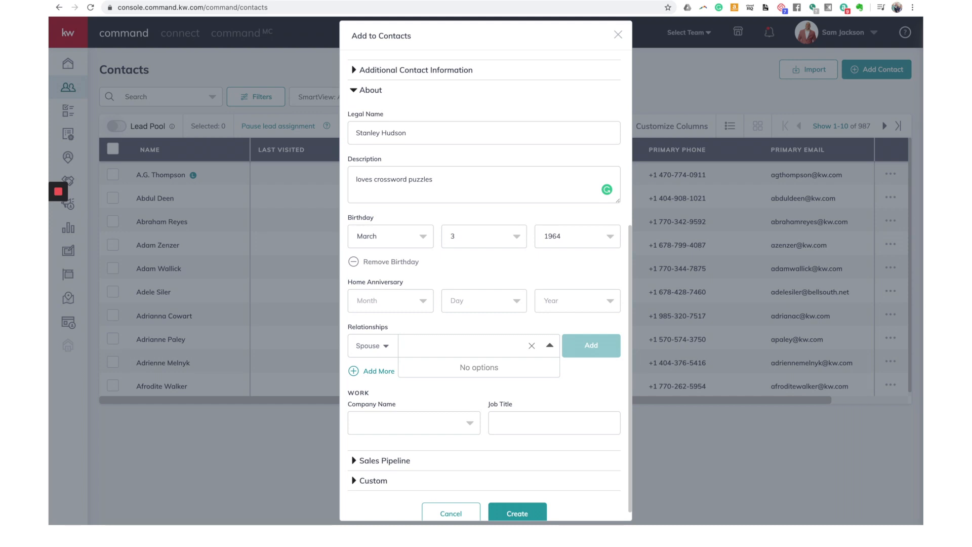
left_click(395, 330)
left_click(384, 350)
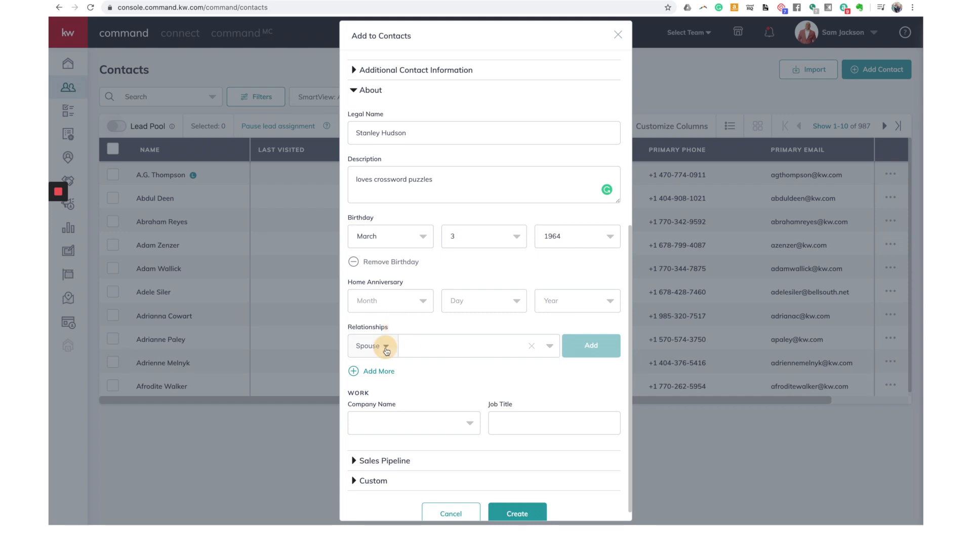
scroll(387, 368, "down", 5)
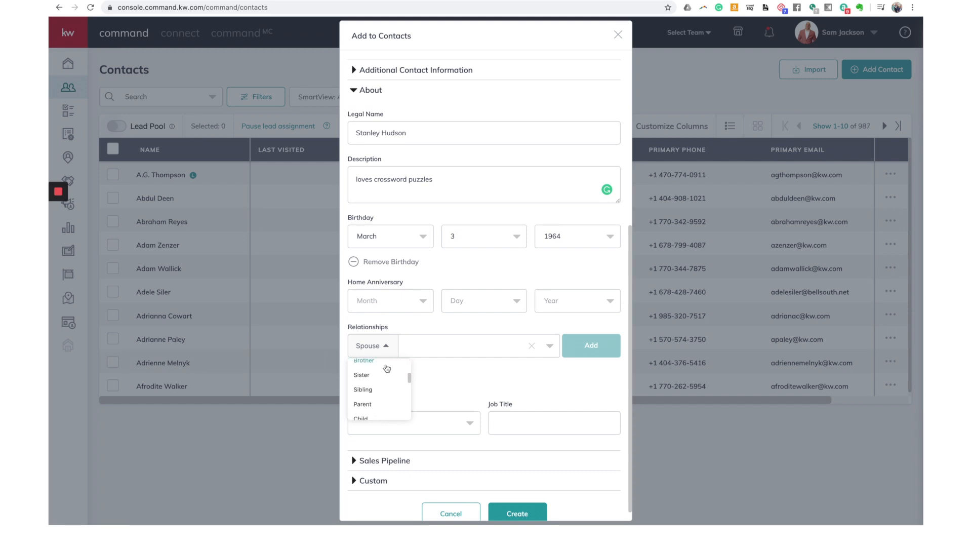
scroll(387, 368, "down", 5)
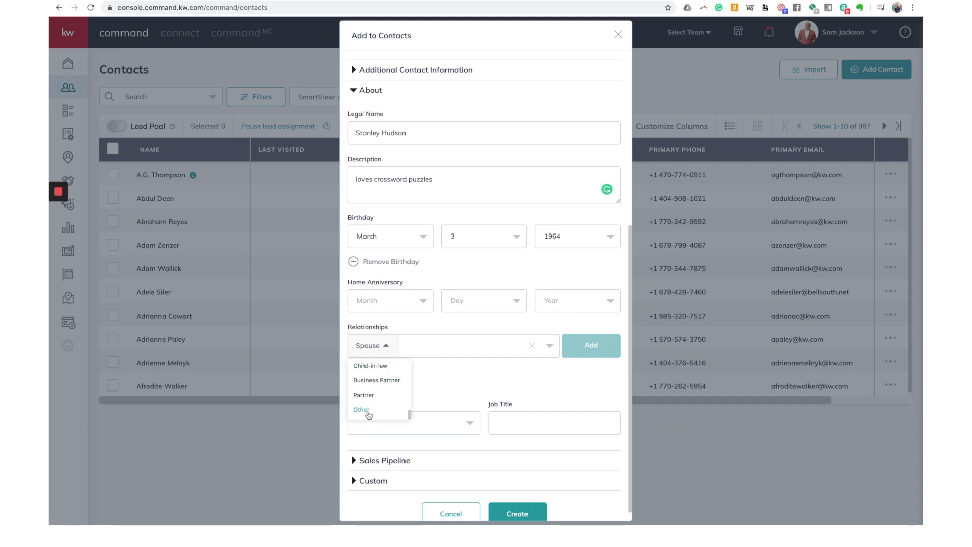
scroll(375, 411, "up", 2)
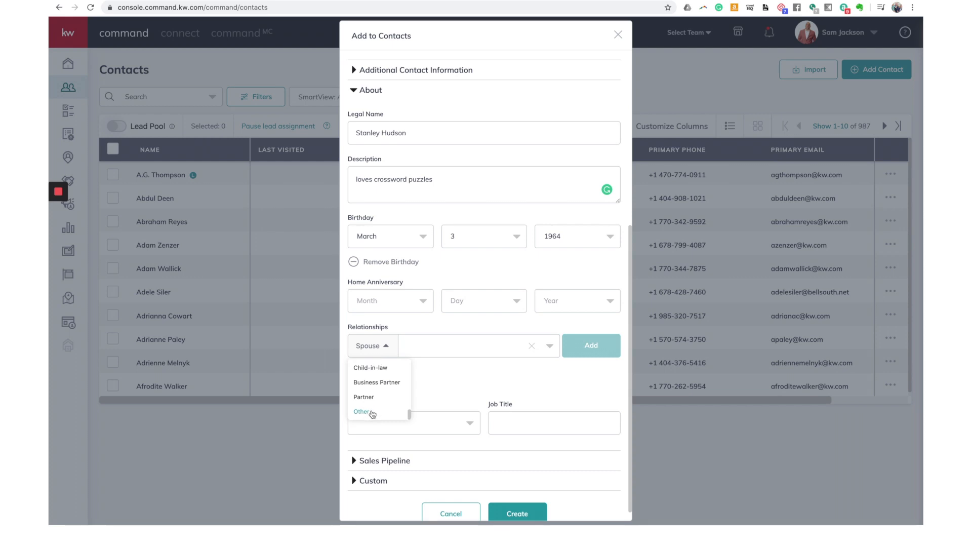
left_click(456, 375)
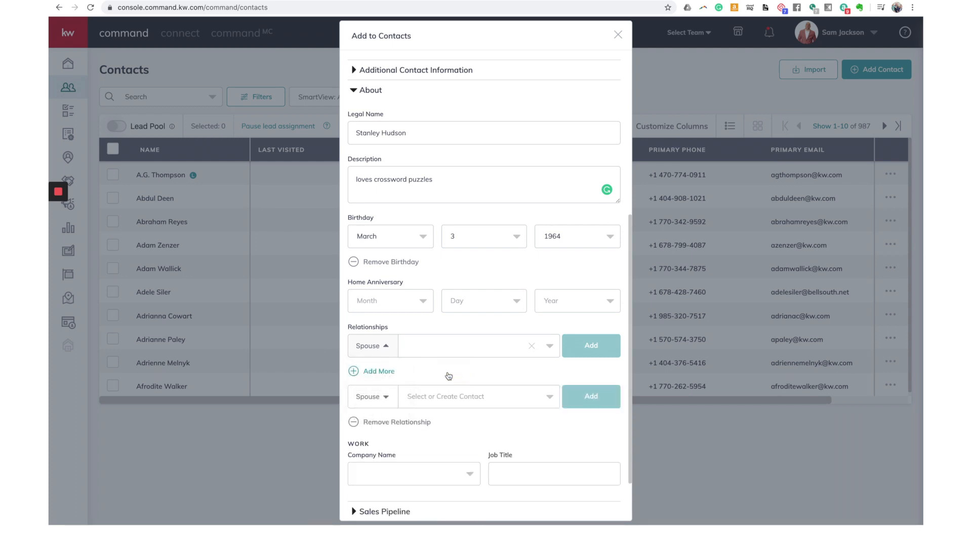
scroll(436, 379, "down", 2)
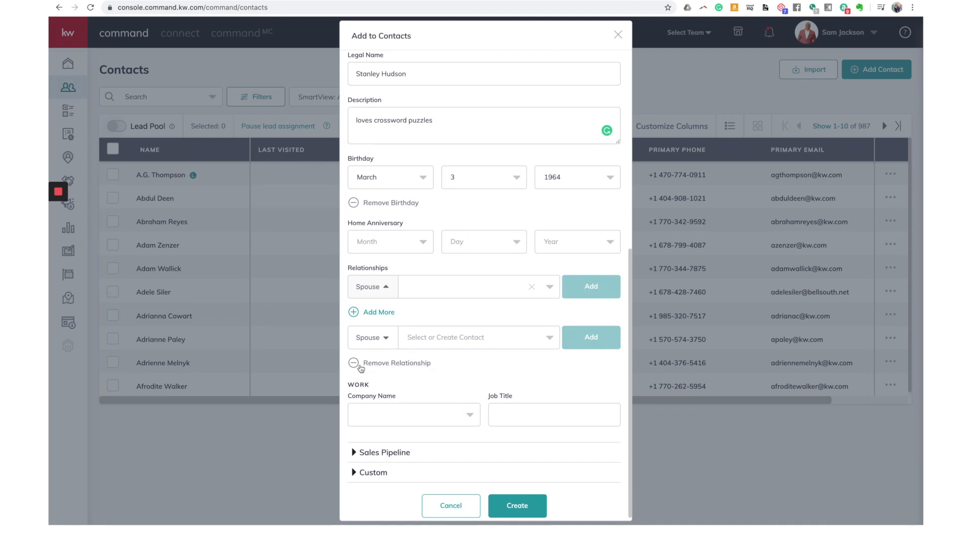
Step: Remove the extra relationship and create the company Dunder Mifflin as the contact's employer
left_click(357, 364)
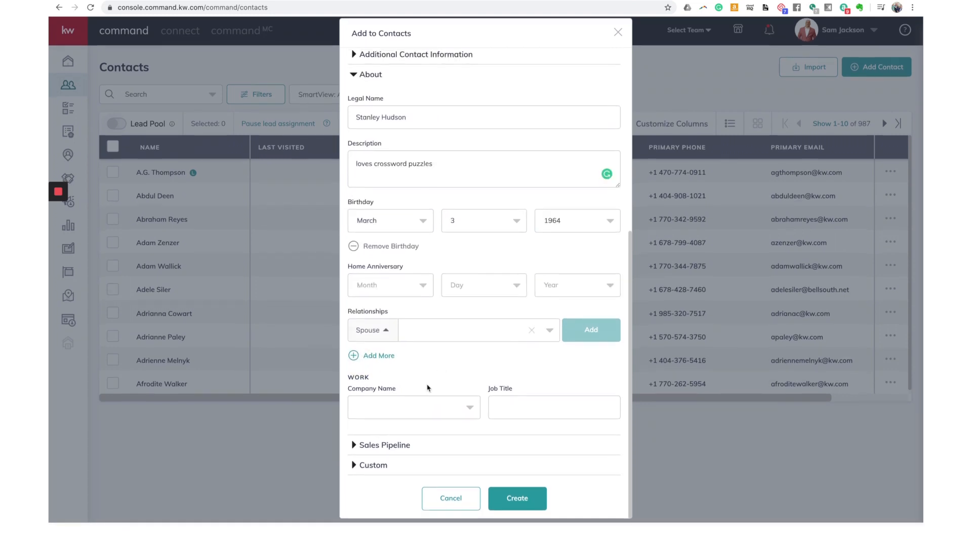
left_click(394, 413)
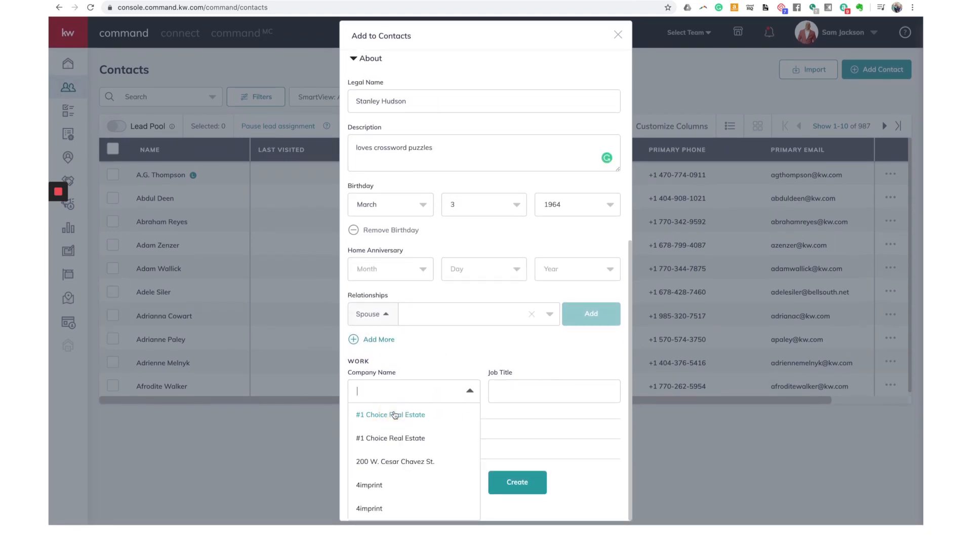
type("Dunder Mi")
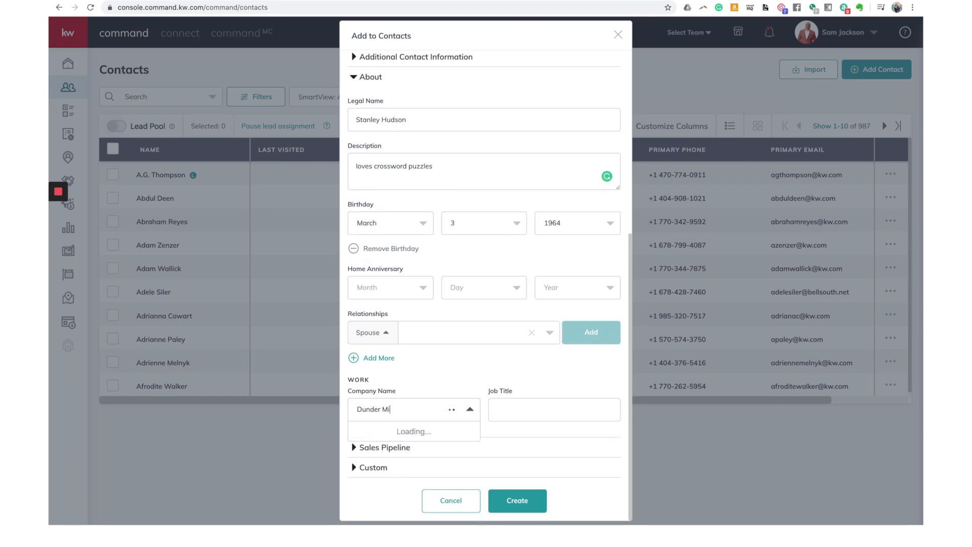
type("fflin")
left_click(511, 408)
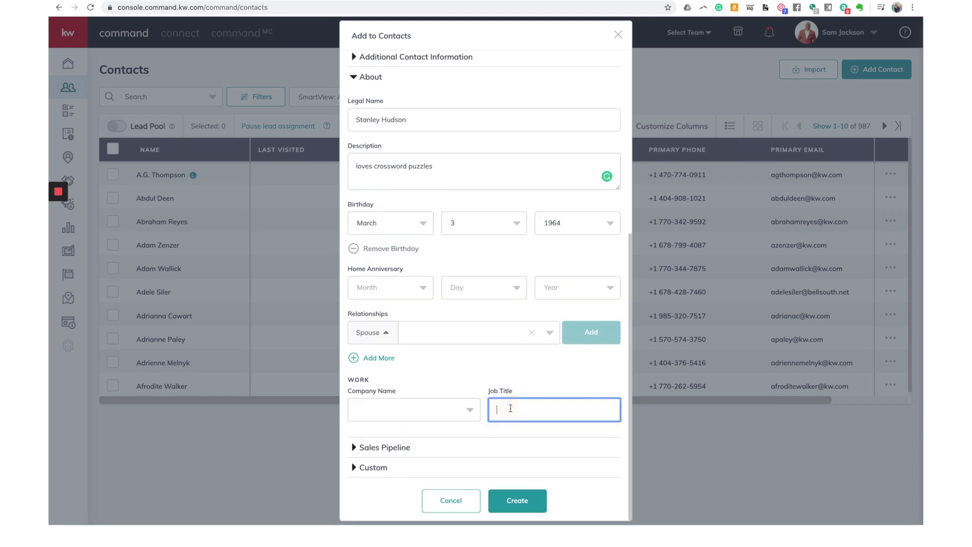
left_click(388, 417)
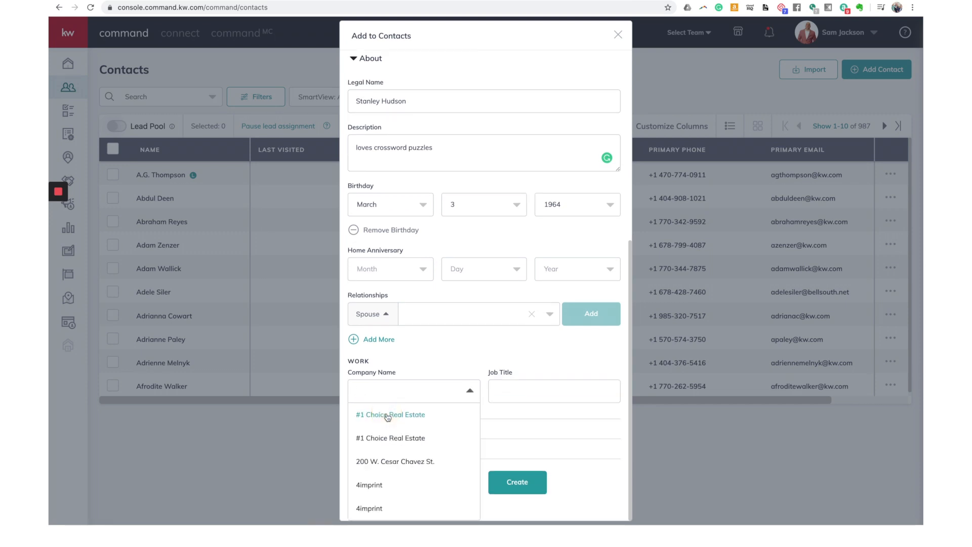
type("Dunder ")
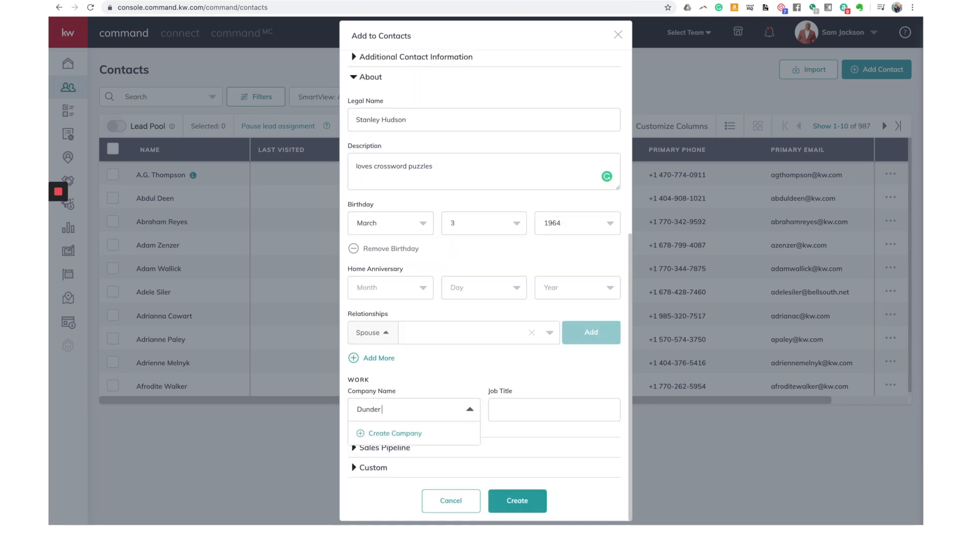
type("Mifflin")
left_click(381, 436)
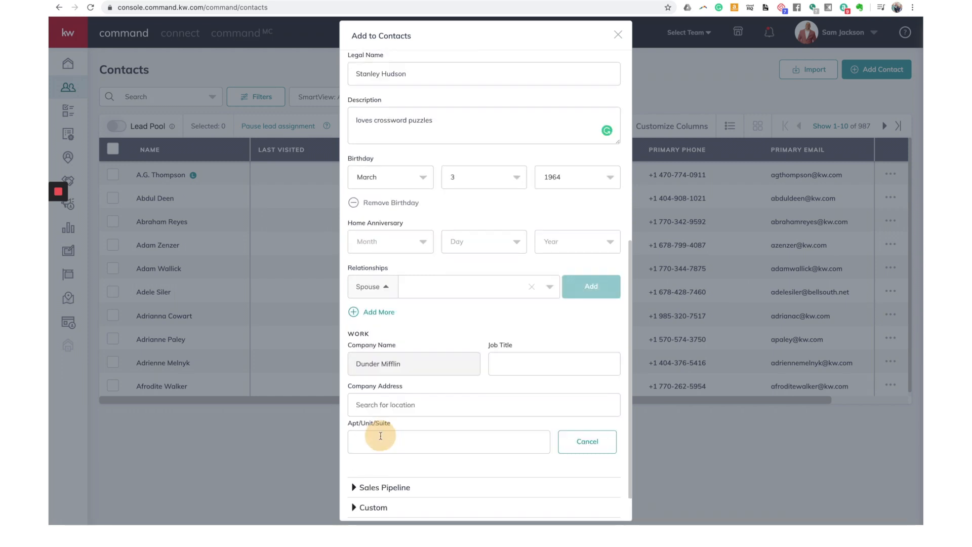
Step: Enter 'Paper Salesman' as the contact's job title
left_click(504, 365)
type("Pa")
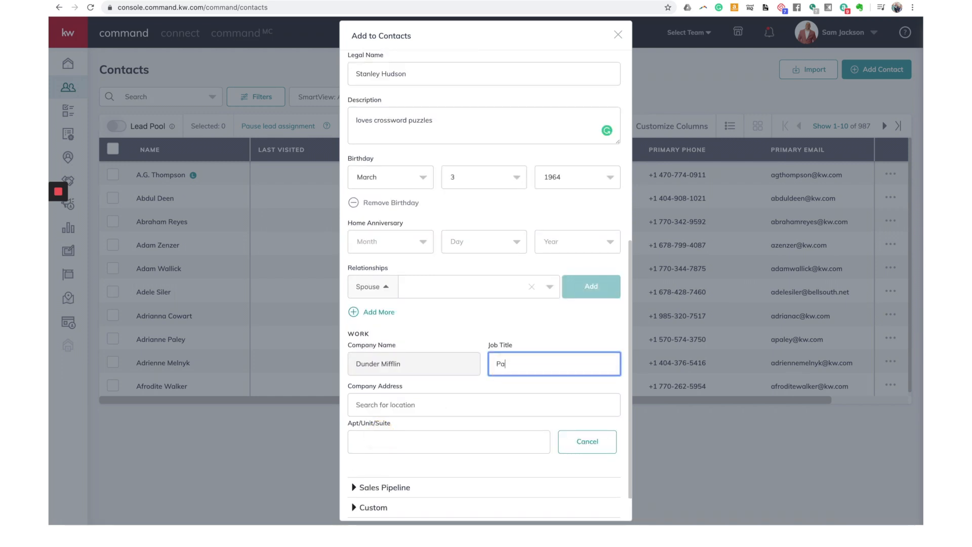
type("per Salesman")
scroll(455, 383, "down", 1)
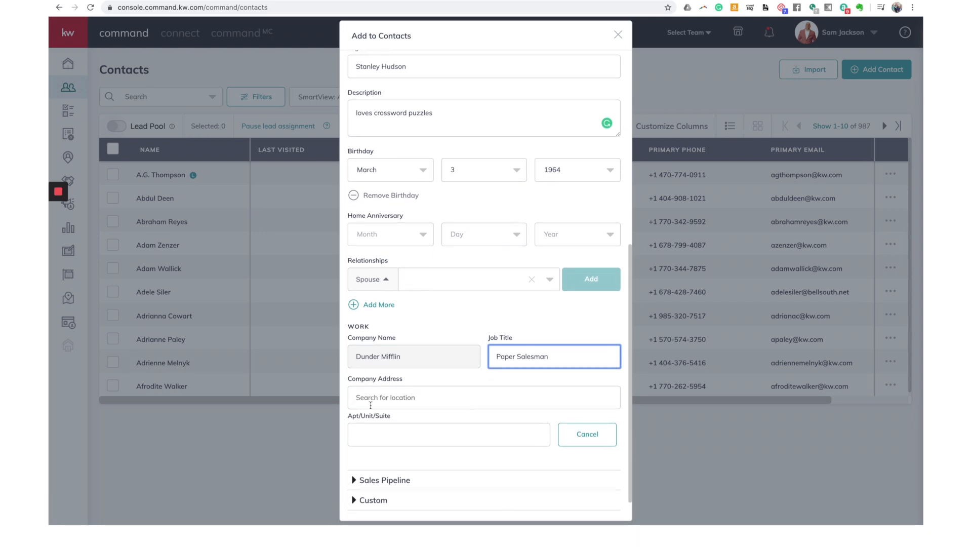
left_click(431, 384)
scroll(425, 400, "down", 2)
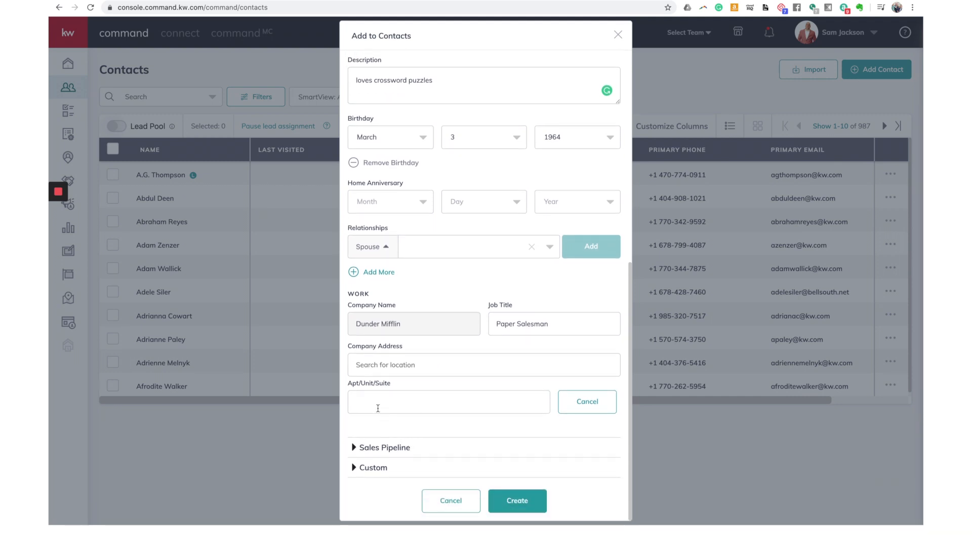
Step: Expand Sales Pipeline, keep lead source type Select From List, and search 'SOI' without choosing
left_click(399, 446)
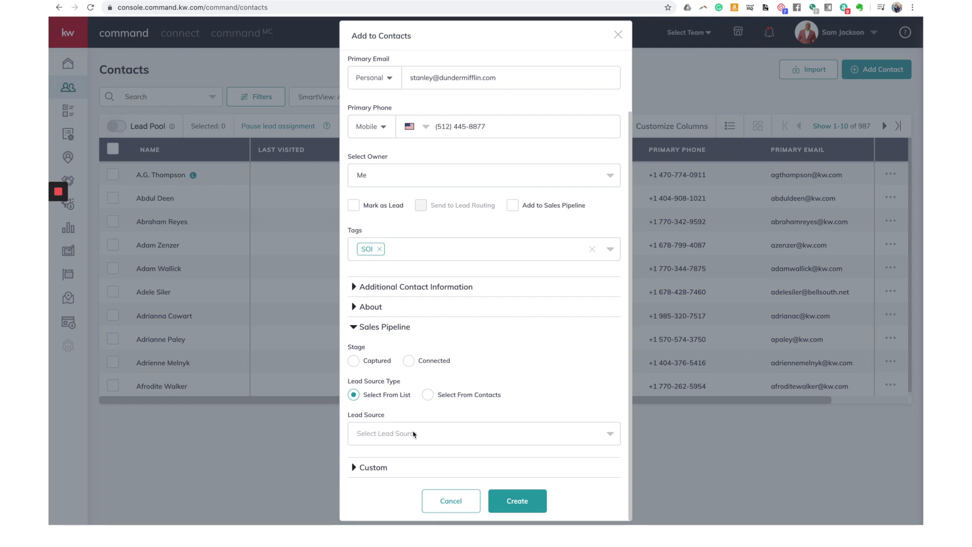
left_click(413, 434)
left_click(427, 394)
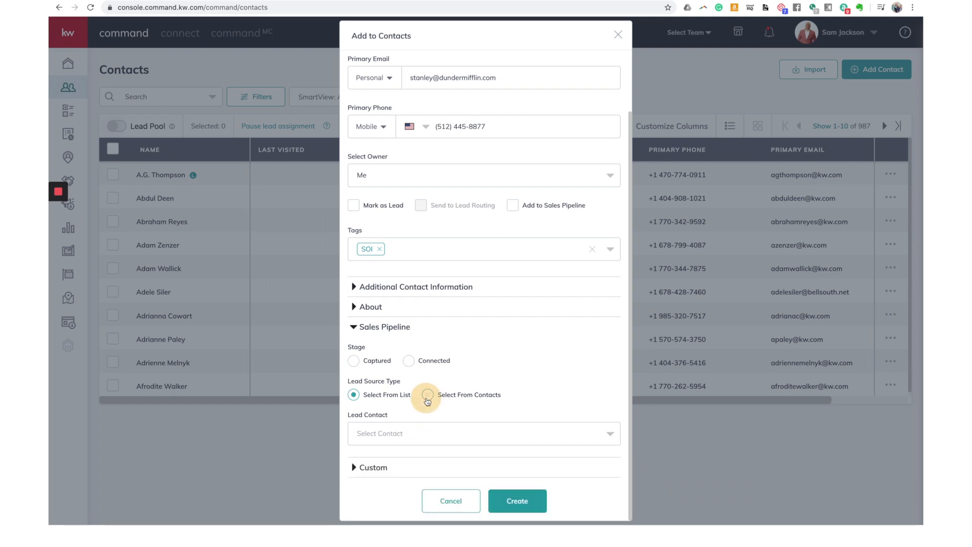
left_click(400, 439)
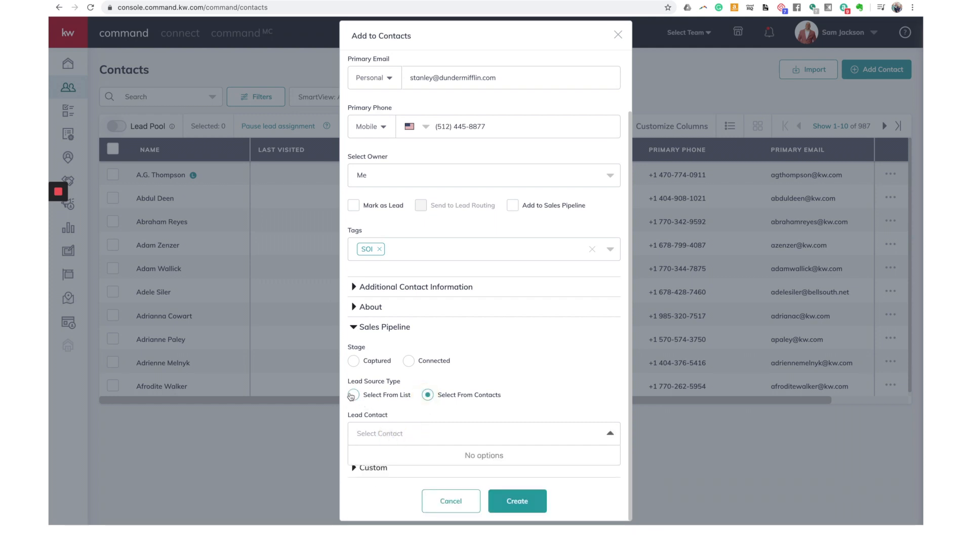
left_click(352, 394)
left_click(390, 434)
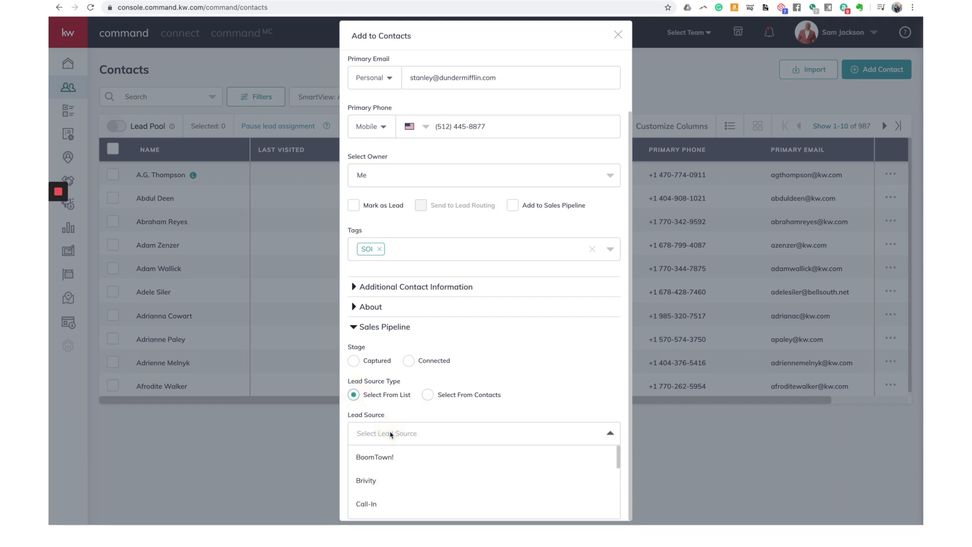
type("SOI")
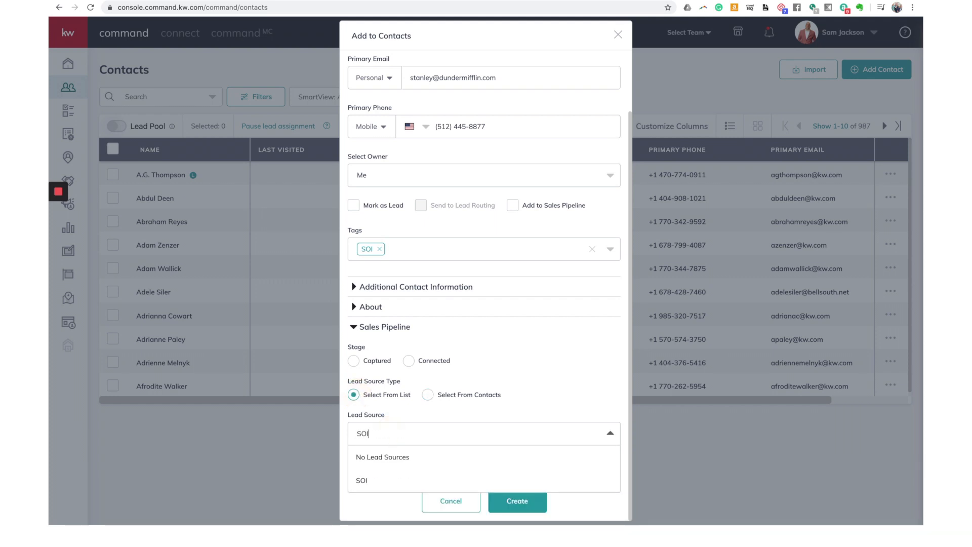
left_click(539, 397)
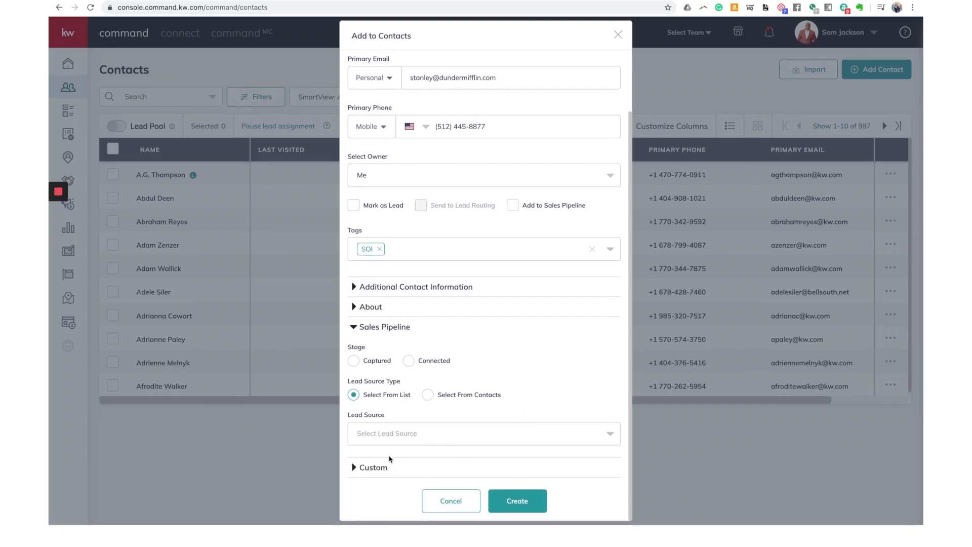
Step: Add a Pets custom field, create the contact, and open the Import Contacts dialog
left_click(372, 467)
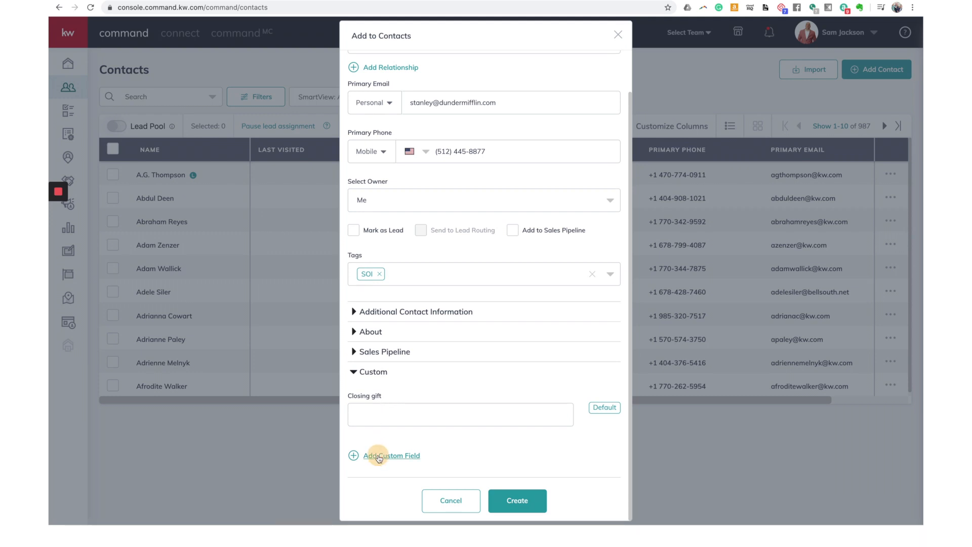
left_click(379, 457)
left_click(395, 413)
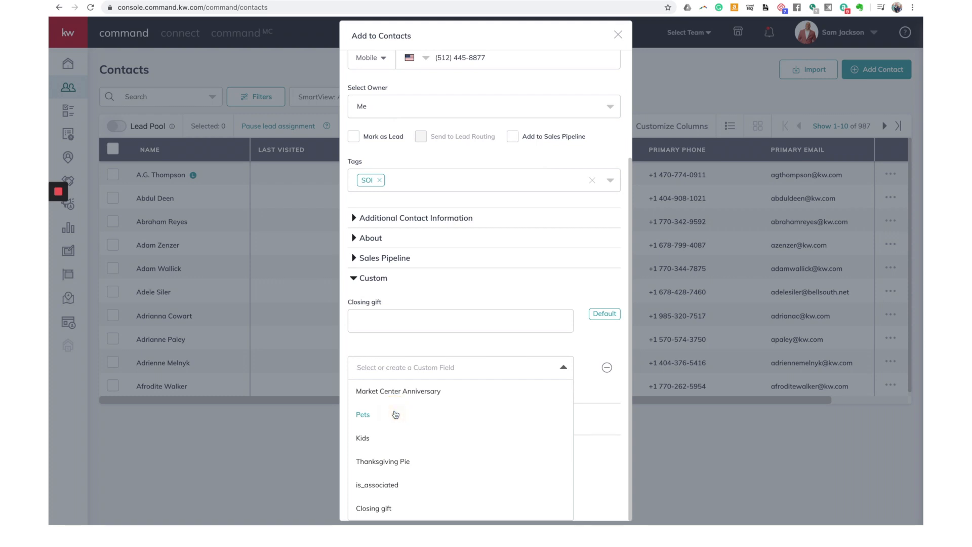
left_click(364, 416)
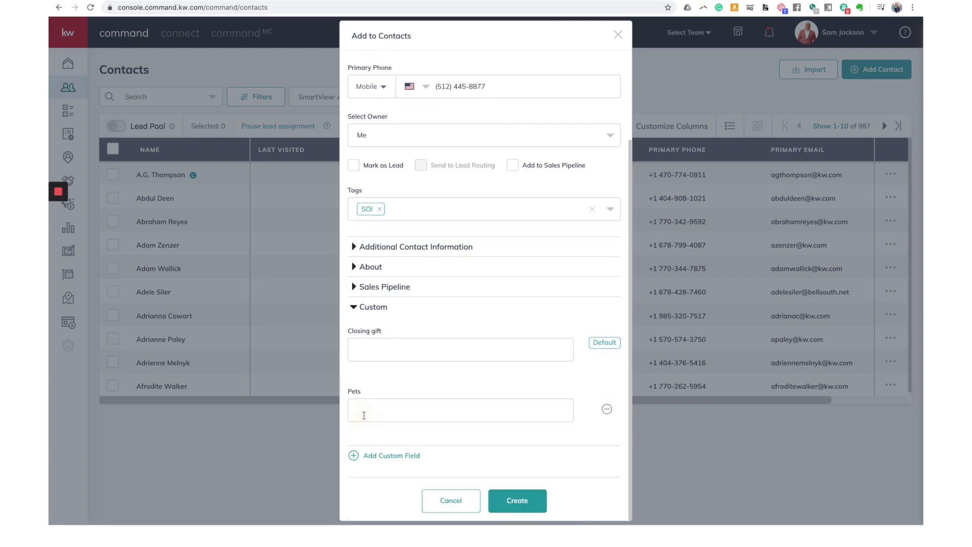
left_click(364, 414)
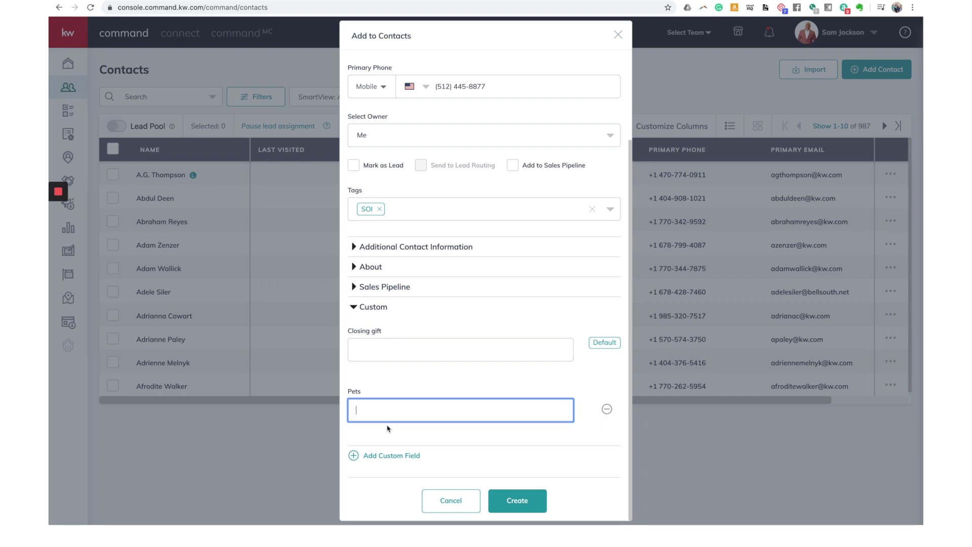
left_click(515, 503)
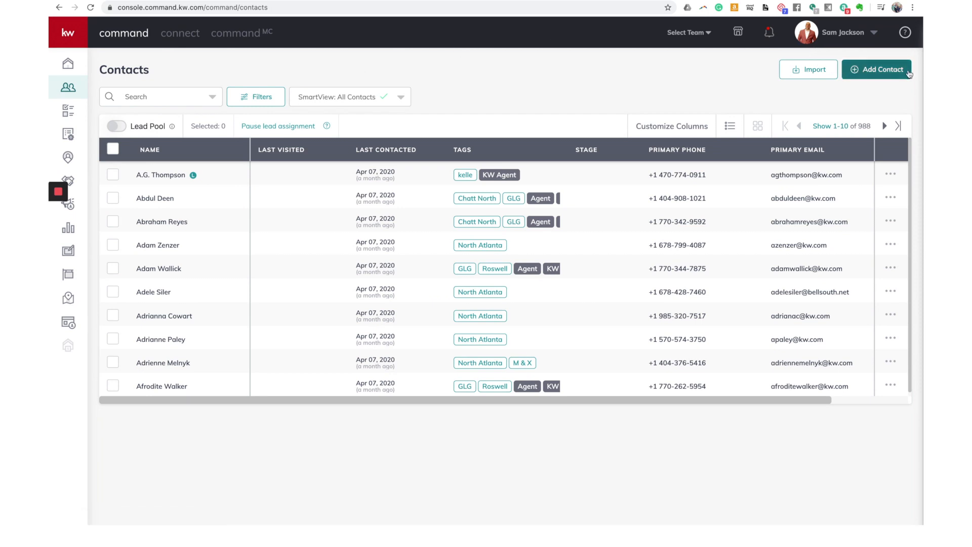
left_click(813, 73)
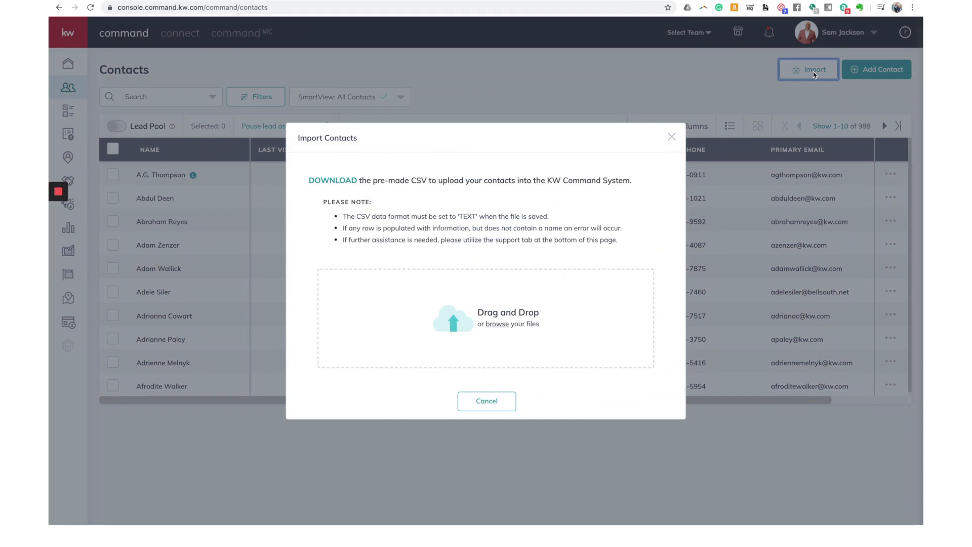